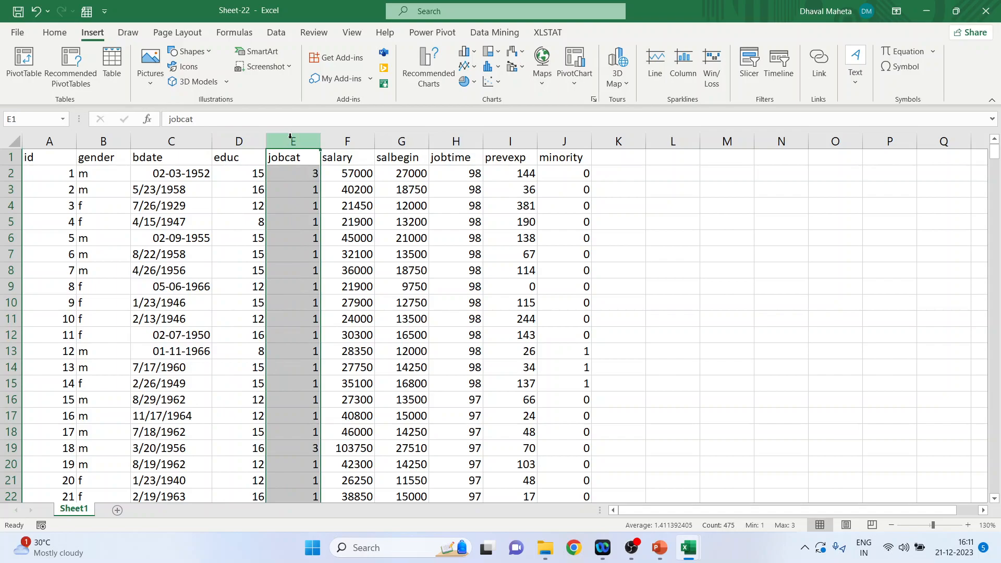
Step: Insert a histogram of the salary column and move the chart up beside the data rows
{"action": "left_click", "coordinate": [363, 137]}
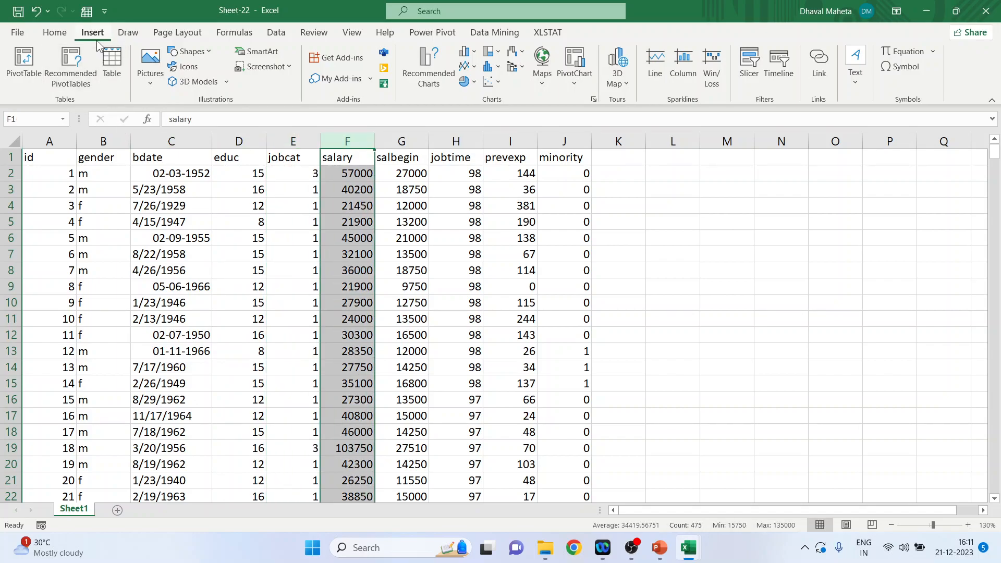
{"action": "left_click", "coordinate": [498, 72]}
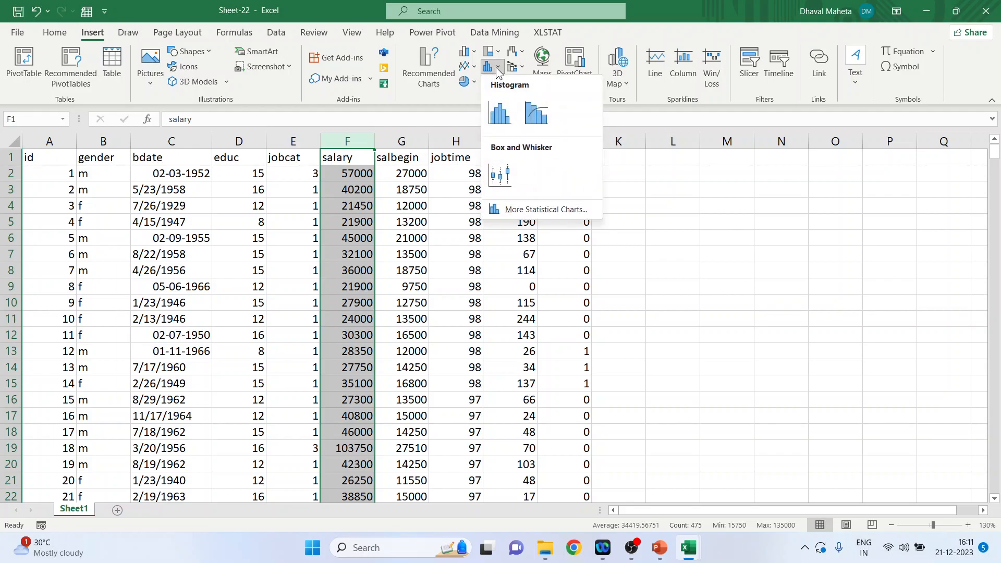
{"action": "left_click", "coordinate": [498, 116]}
{"action": "left_click_drag", "start_coordinate": [412, 224], "coordinate": [366, 197]}
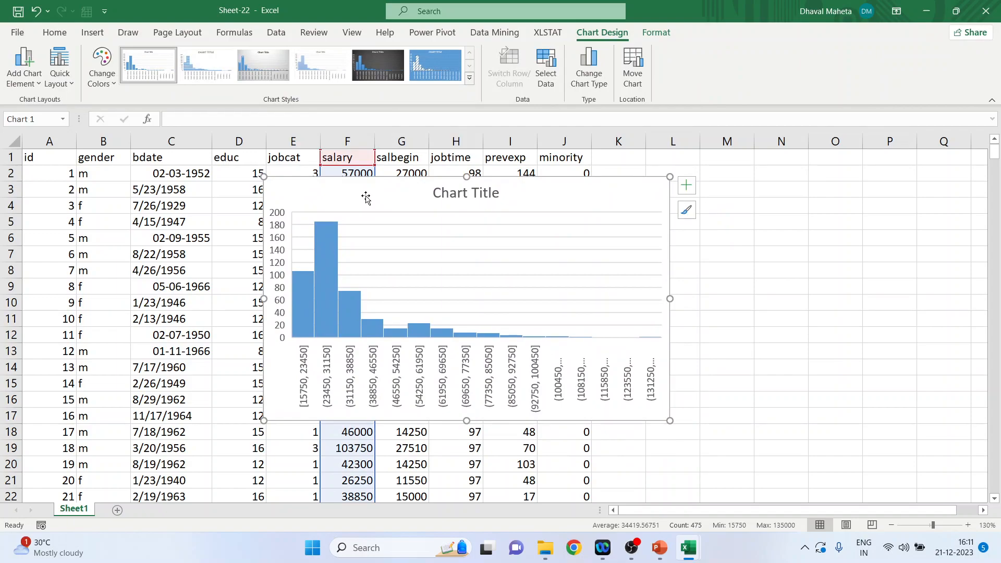
Step: Preview the histogram's axes, axis title, chart title, data label and legend options, choosing None for the legend
{"action": "left_click", "coordinate": [37, 84]}
{"action": "mouse_move", "coordinate": [37, 103]}
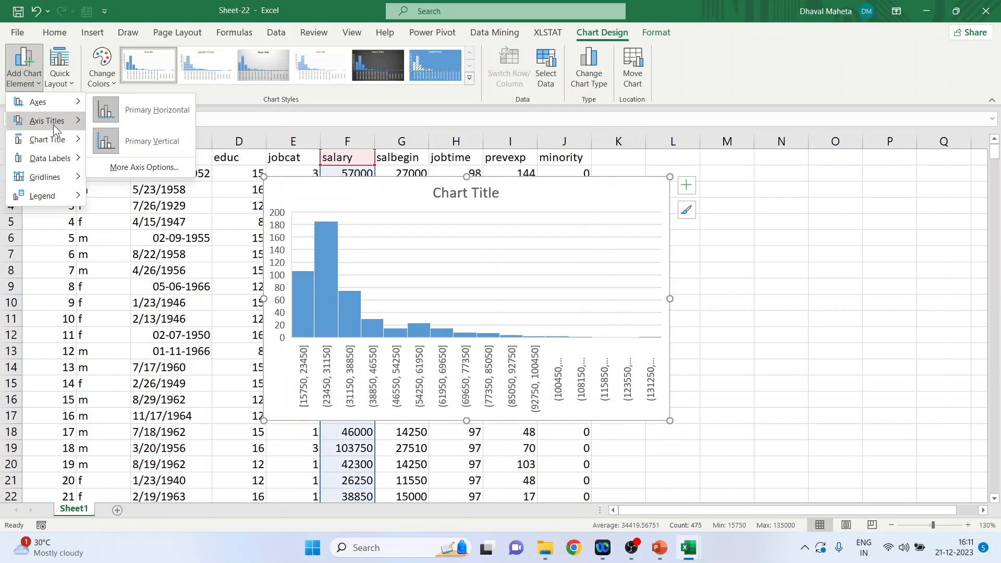
{"action": "mouse_move", "coordinate": [53, 124]}
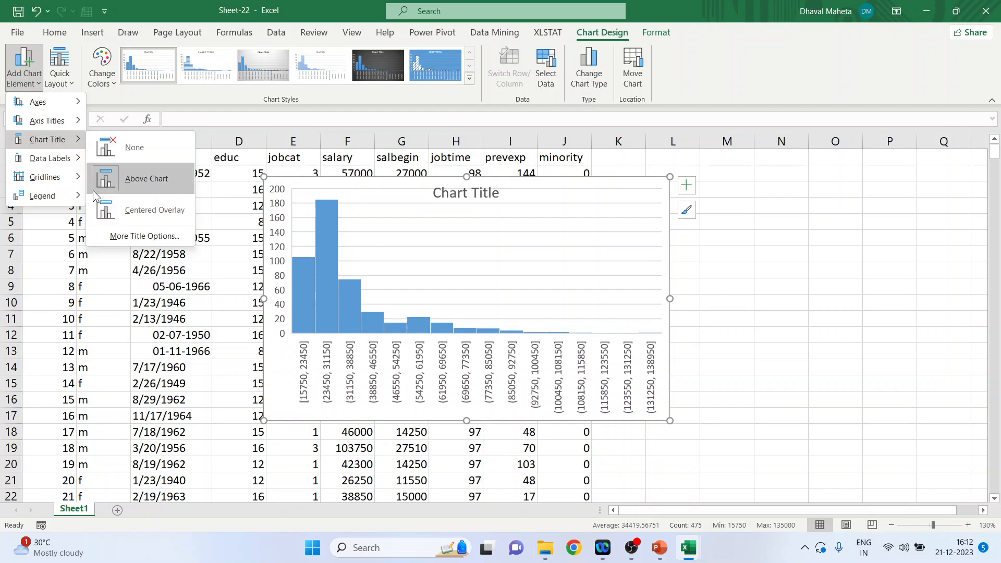
{"action": "mouse_move", "coordinate": [57, 157]}
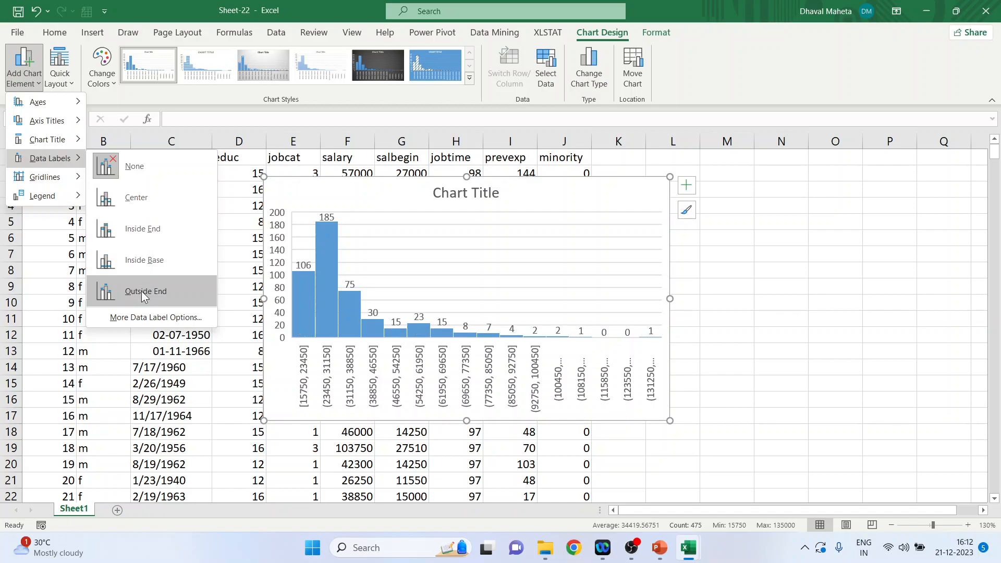
{"action": "mouse_move", "coordinate": [61, 185]}
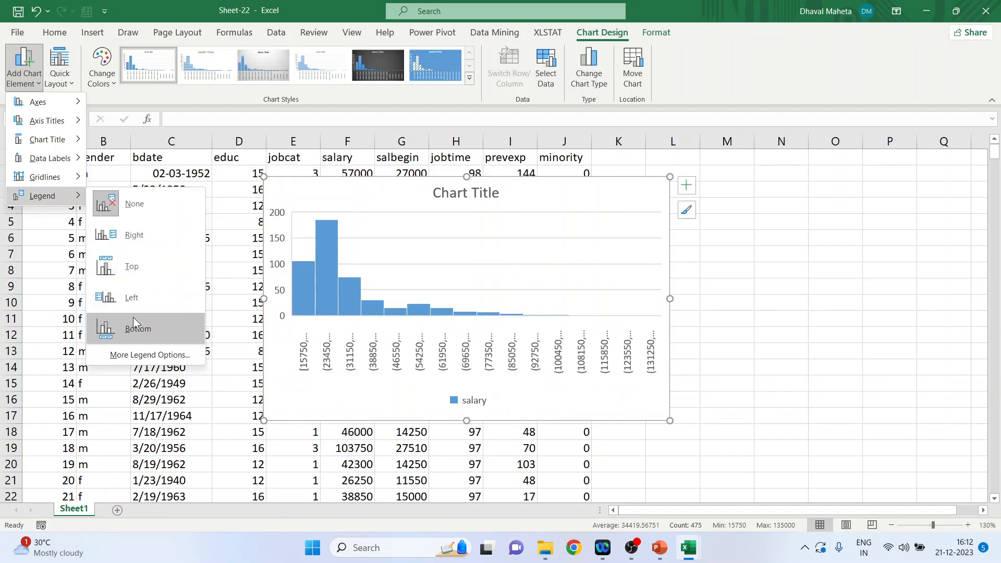
{"action": "left_click", "coordinate": [132, 203]}
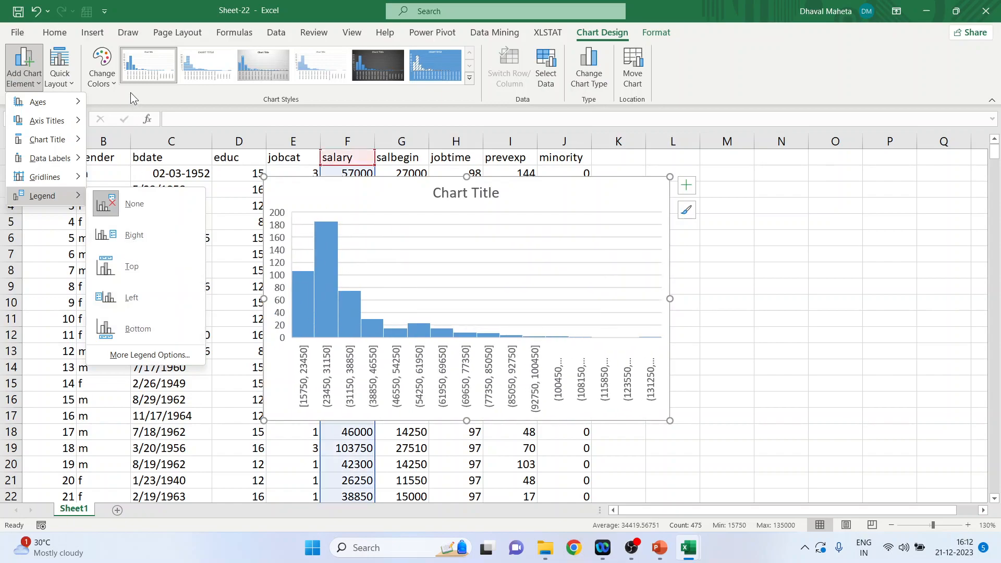
Step: Look through the quick layouts, color palettes and chart styles offered for the histogram, picking Layout 1
{"action": "left_click", "coordinate": [70, 79]}
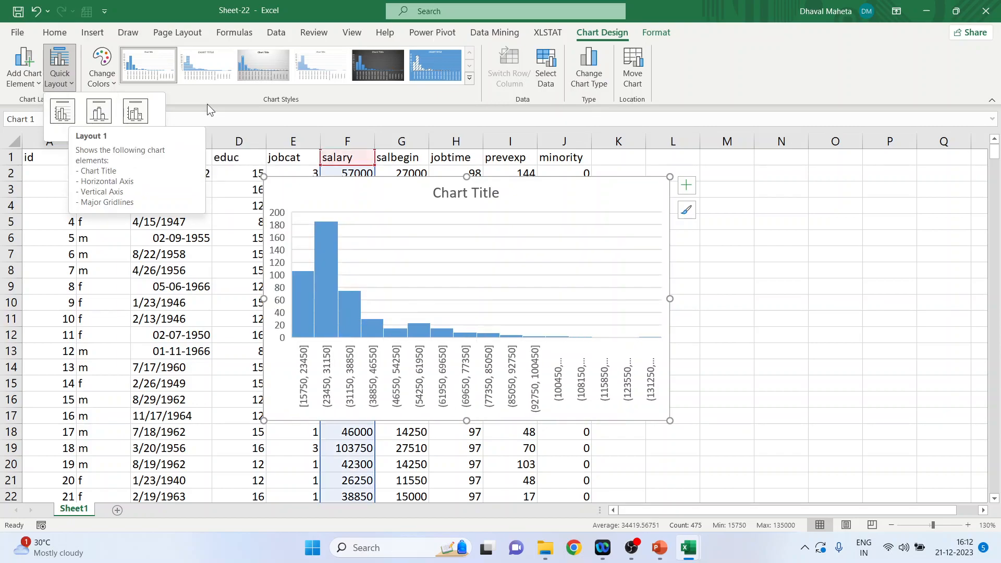
{"action": "left_click", "coordinate": [63, 112]}
{"action": "left_click", "coordinate": [107, 82]}
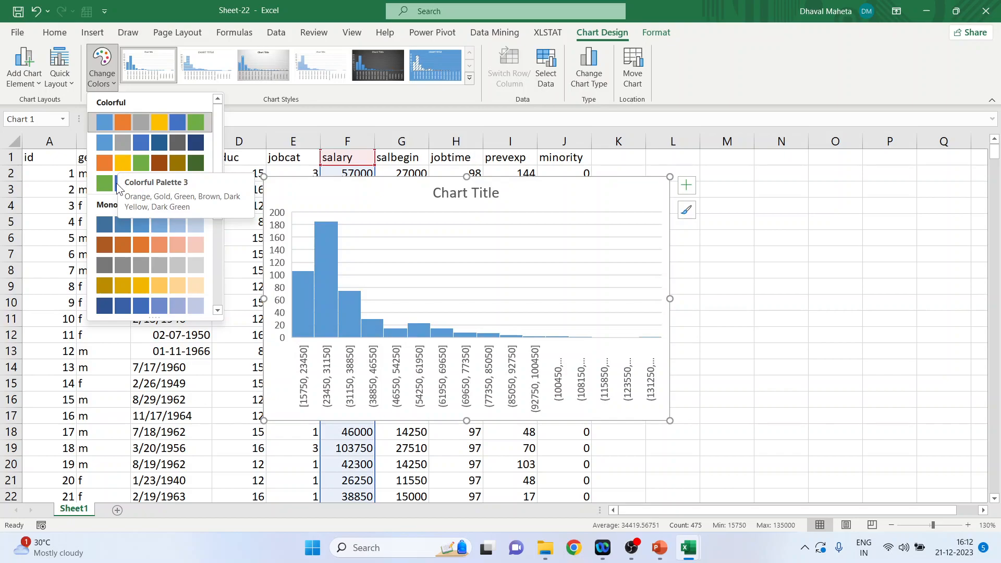
{"action": "left_click", "coordinate": [278, 98]}
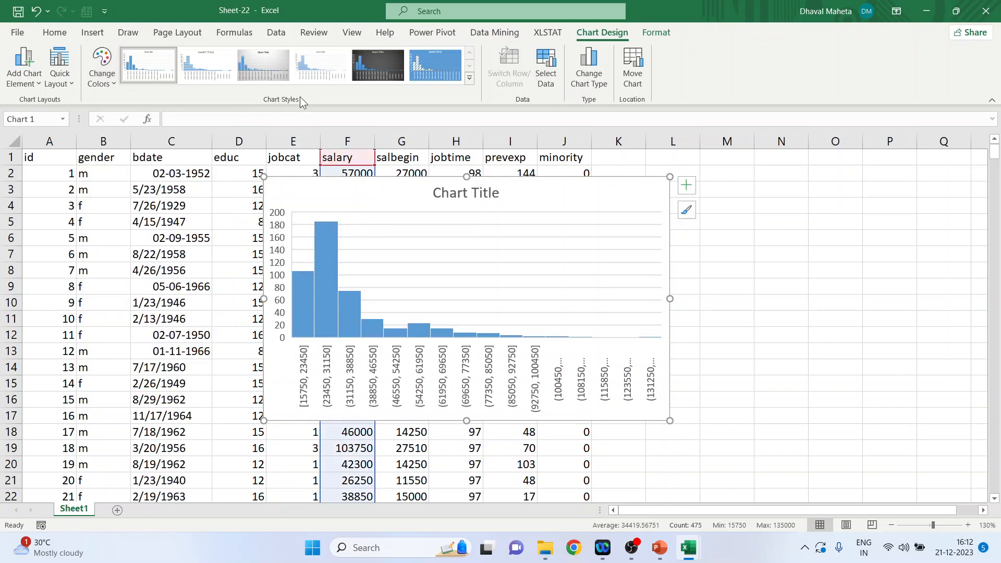
{"action": "left_click", "coordinate": [471, 78]}
Step: Review the available chart types, then the histogram's chart element, style and color options
{"action": "left_click", "coordinate": [584, 76]}
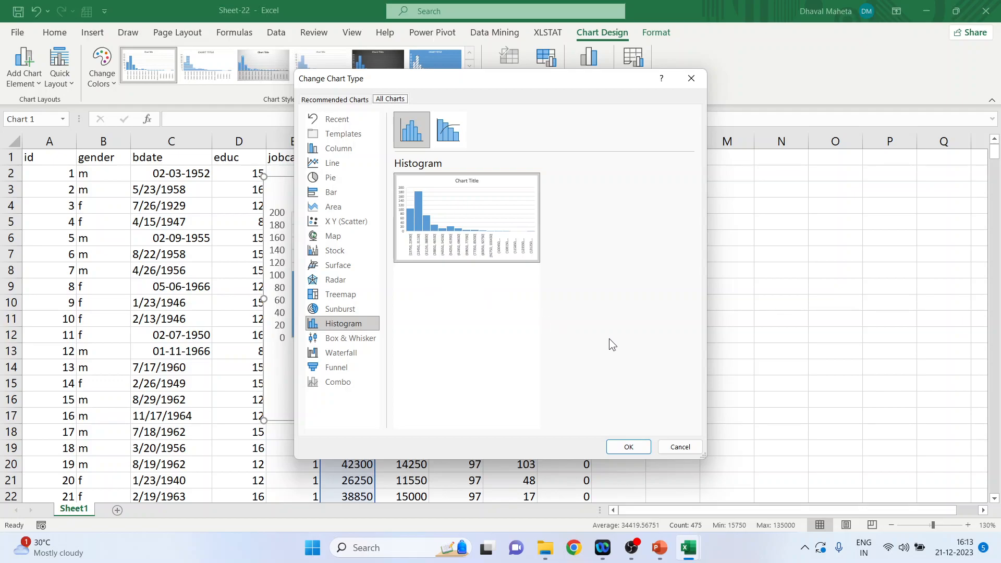
{"action": "left_click", "coordinate": [679, 446]}
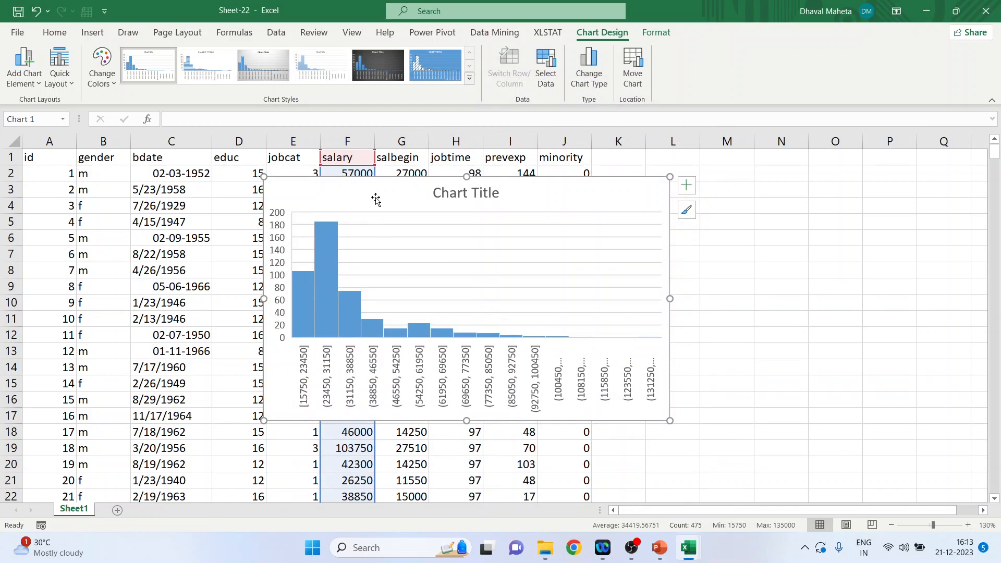
{"action": "left_click", "coordinate": [684, 191]}
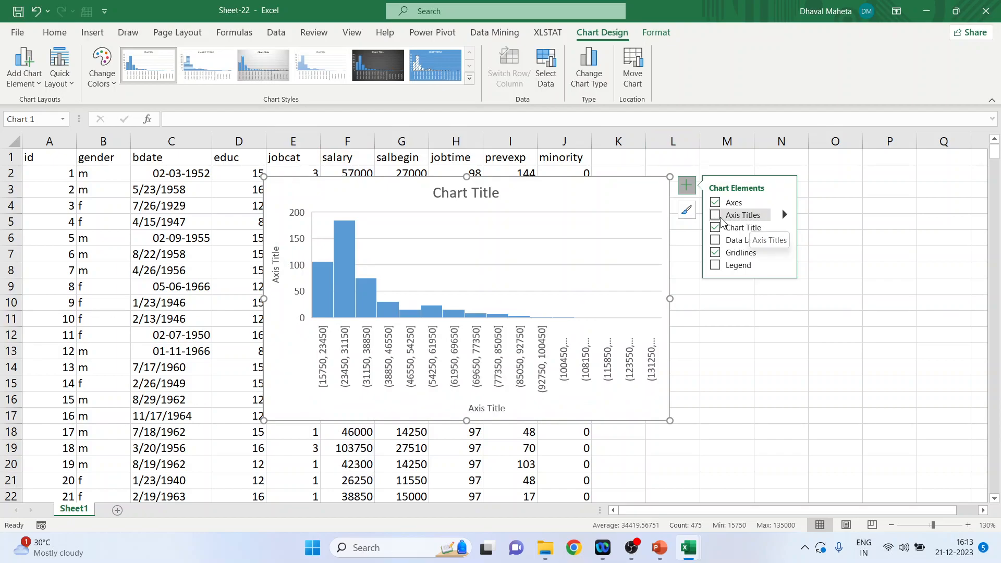
{"action": "left_click", "coordinate": [685, 211]}
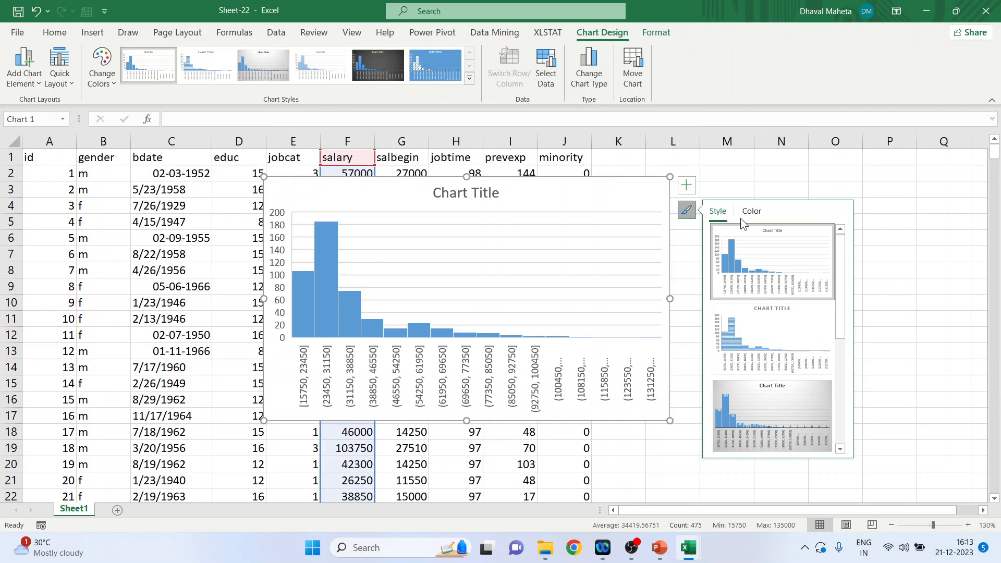
{"action": "left_click", "coordinate": [752, 212]}
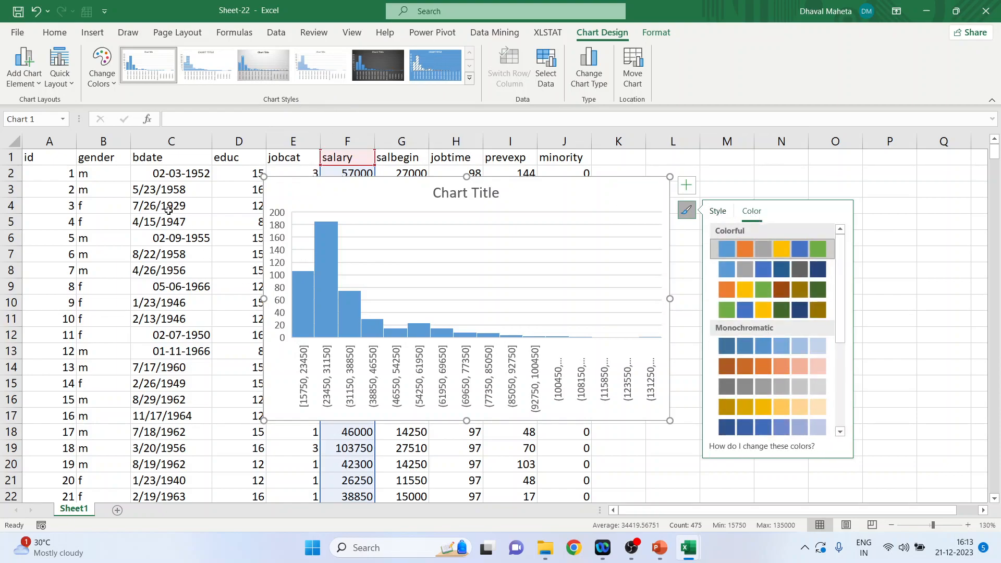
Step: Open the chart area formatting and give the chart area a light gold solid fill with 0% transparency
{"action": "double_click", "coordinate": [536, 197]}
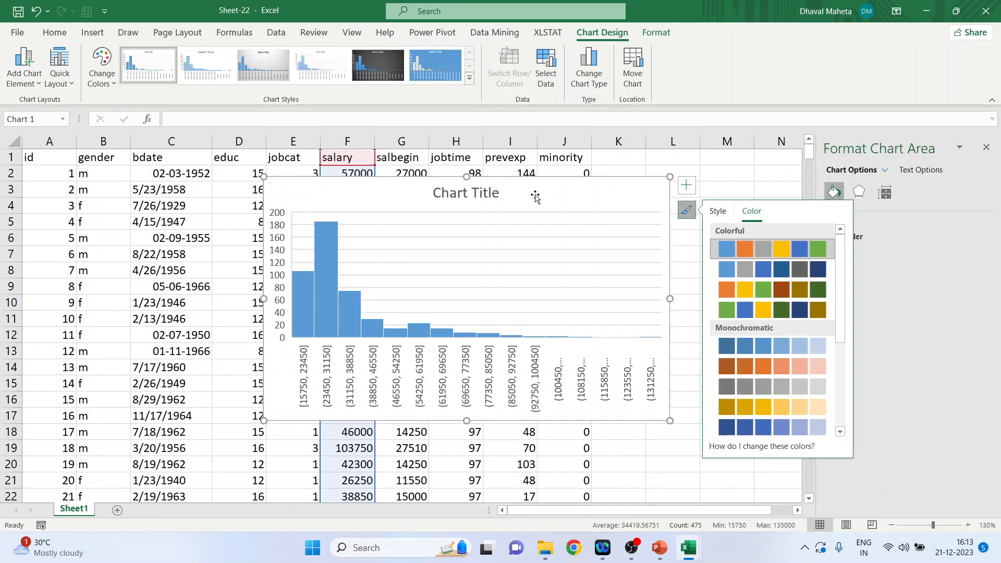
{"action": "left_click", "coordinate": [685, 210]}
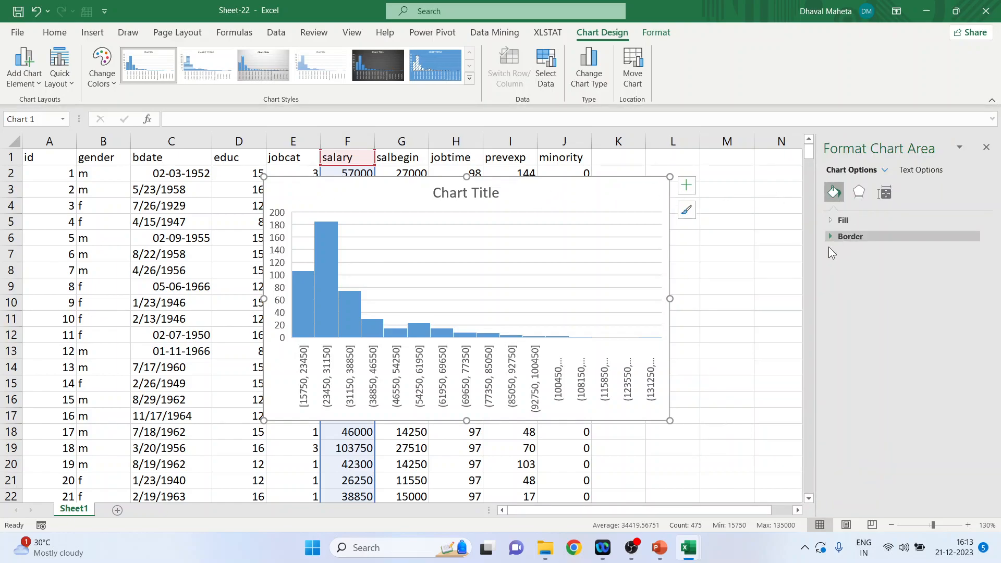
{"action": "left_click", "coordinate": [830, 220]}
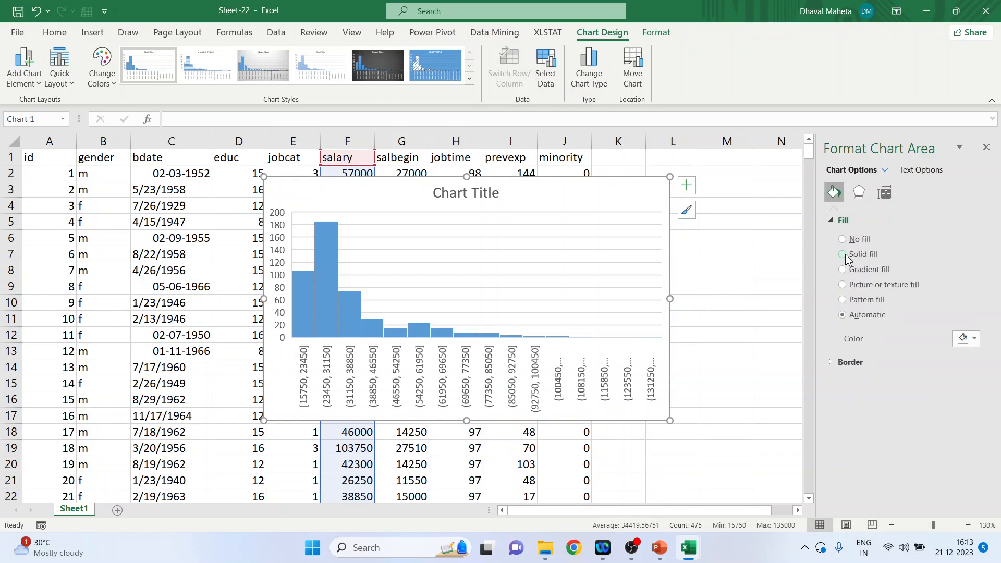
{"action": "left_click", "coordinate": [842, 253]}
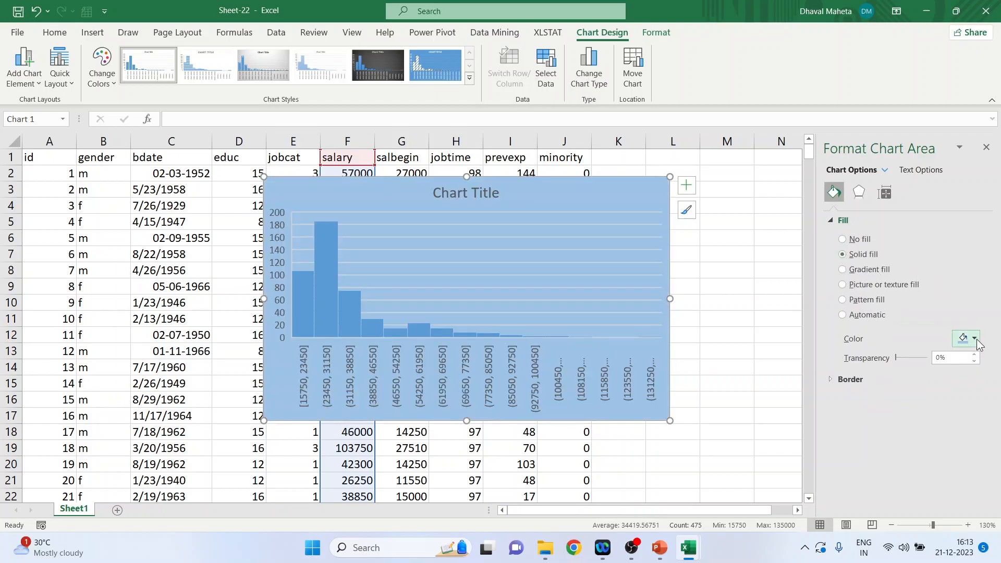
{"action": "left_click", "coordinate": [976, 340]}
{"action": "left_click", "coordinate": [975, 392]}
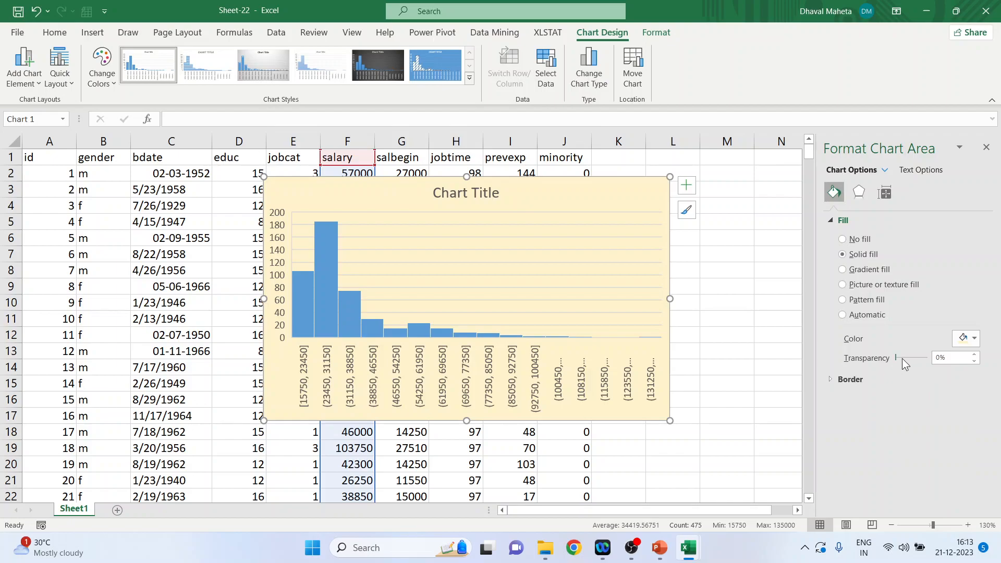
{"action": "mouse_move", "coordinate": [895, 354]}
{"action": "left_mouse_down"}
{"action": "mouse_move", "coordinate": [905, 353]}
{"action": "mouse_move", "coordinate": [895, 354]}
{"action": "left_mouse_up"}
Step: Try the gradient, texture, pattern, automatic and no-fill options on the chart area and return to the solid fill
{"action": "left_click", "coordinate": [846, 270]}
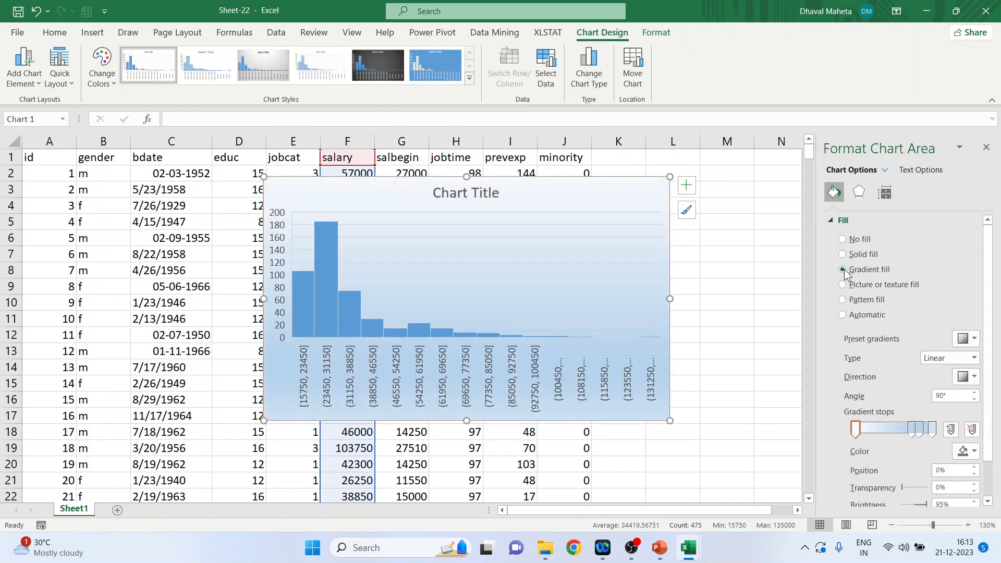
{"action": "left_click", "coordinate": [842, 285]}
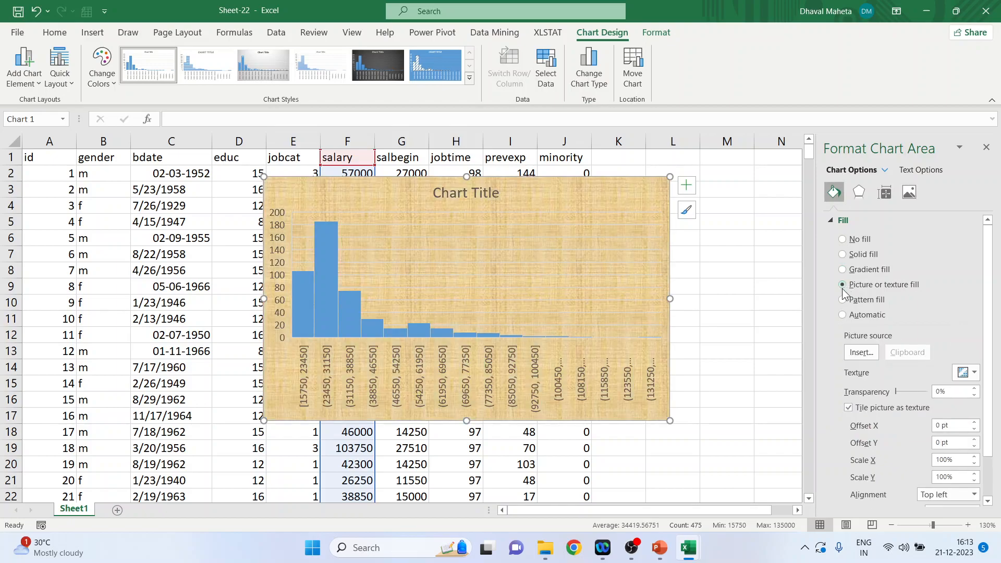
{"action": "left_click", "coordinate": [843, 300]}
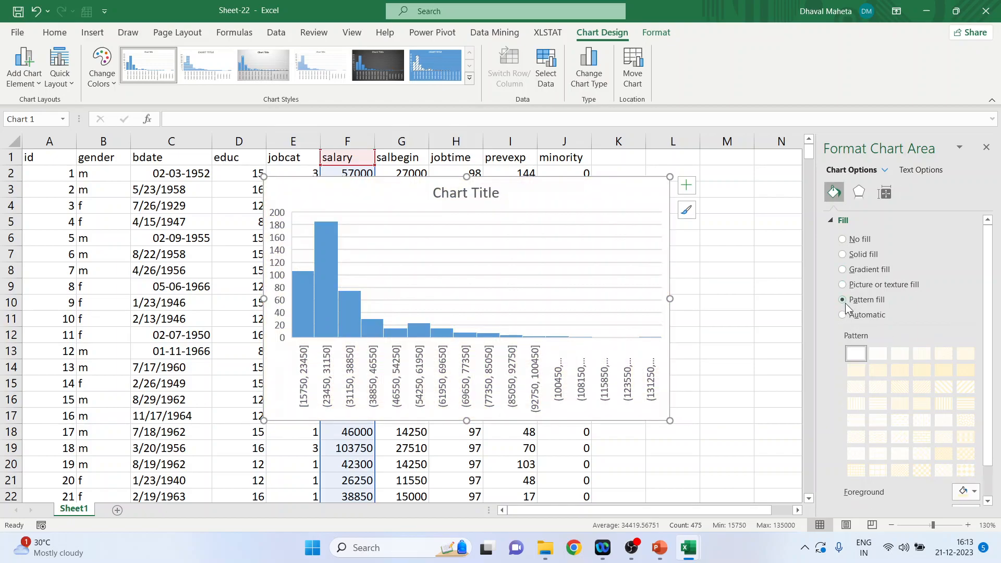
{"action": "left_click", "coordinate": [845, 311]}
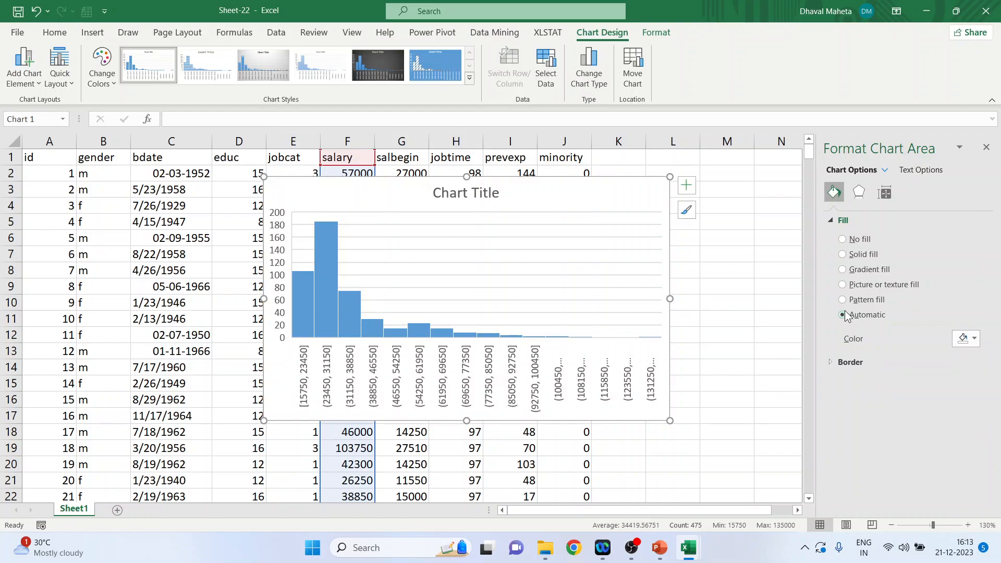
{"action": "left_click", "coordinate": [973, 341]}
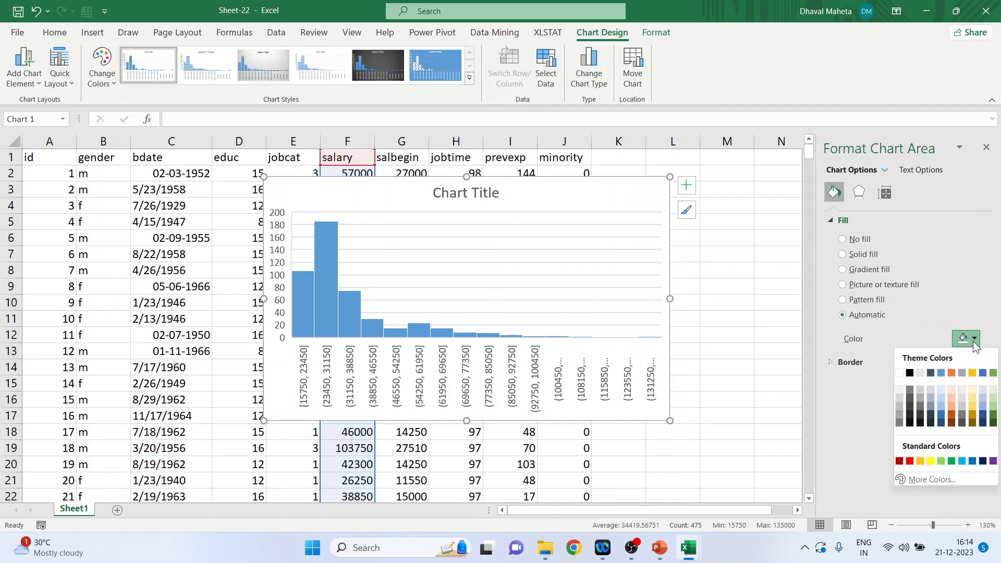
{"action": "left_click", "coordinate": [974, 340]}
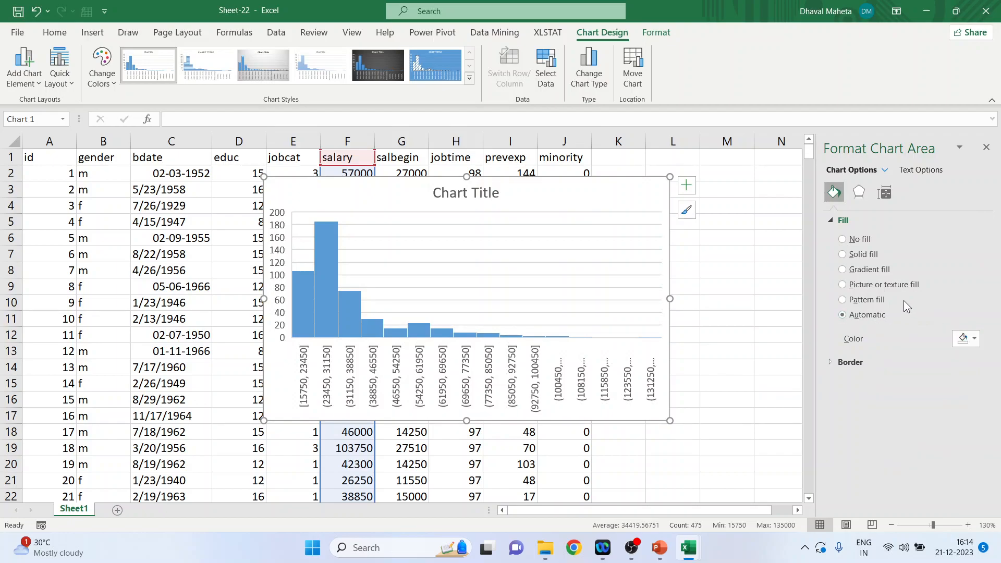
{"action": "left_click", "coordinate": [843, 240]}
{"action": "left_click", "coordinate": [842, 255]}
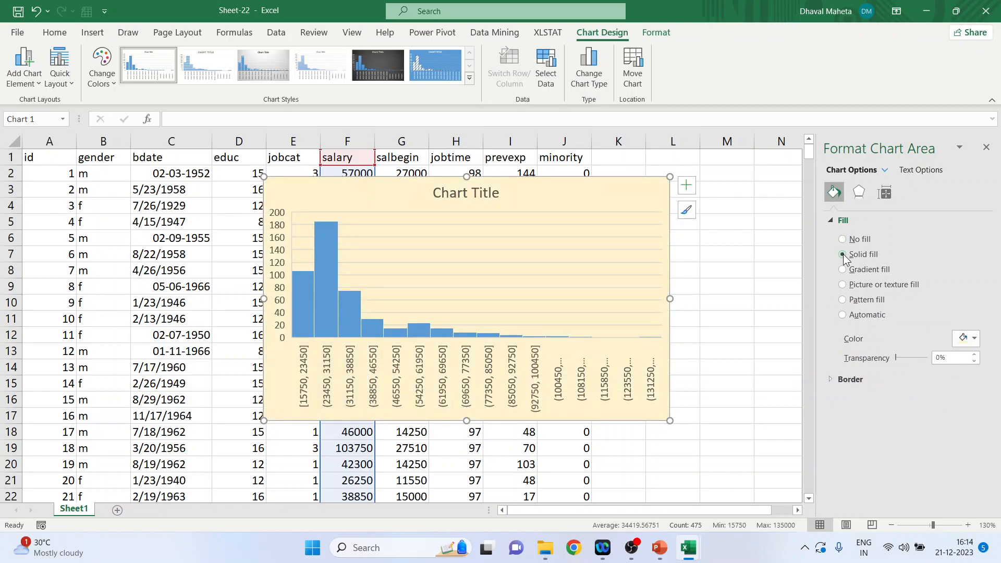
Step: Give the chart area border a solid line with a width of 1 pt
{"action": "left_click", "coordinate": [831, 380]}
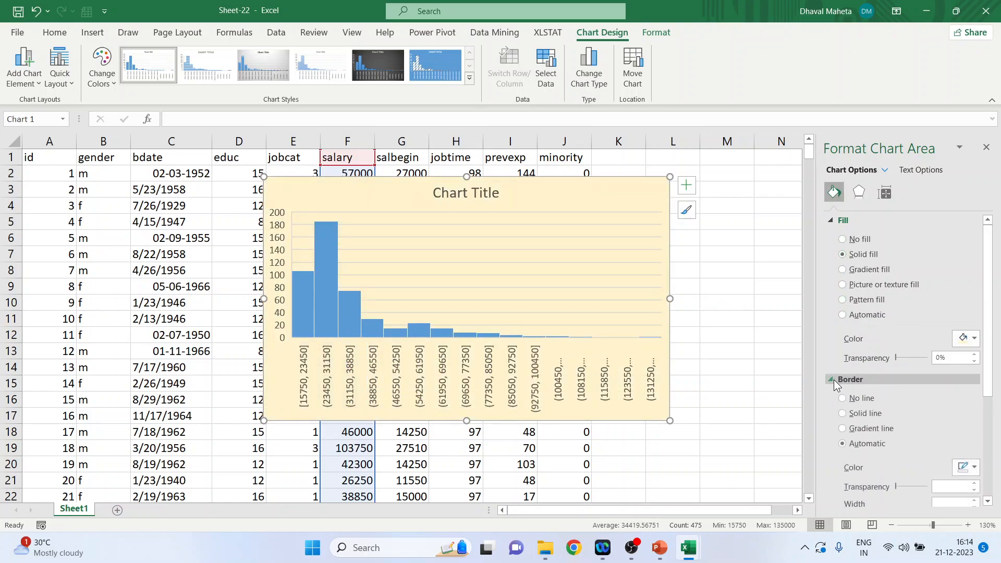
{"action": "scroll", "coordinate": [839, 377], "scroll_direction": "down", "scroll_amount": 3}
{"action": "left_click", "coordinate": [843, 351]}
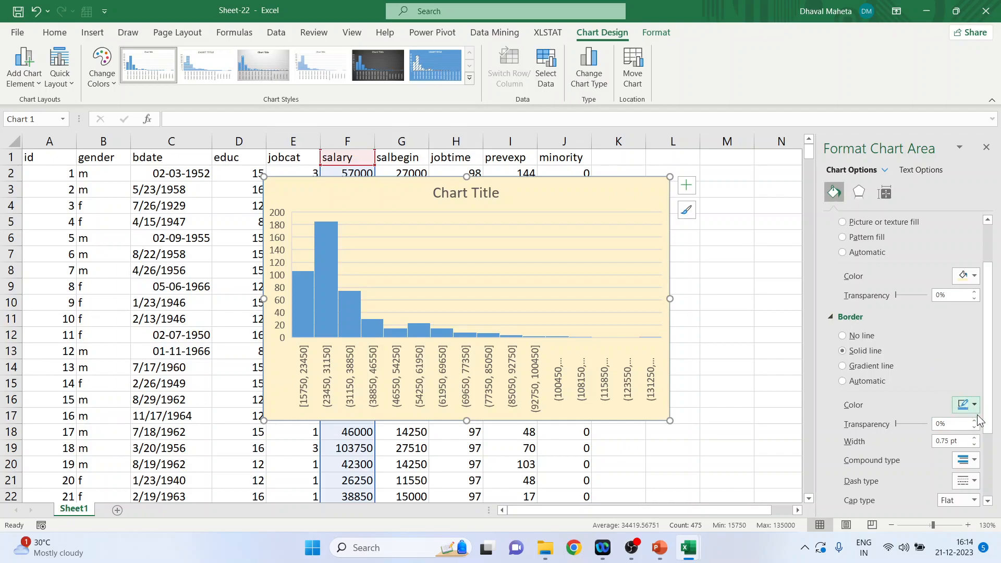
{"action": "left_click", "coordinate": [974, 438]}
{"action": "left_click", "coordinate": [973, 438]}
{"action": "left_click", "coordinate": [973, 444]}
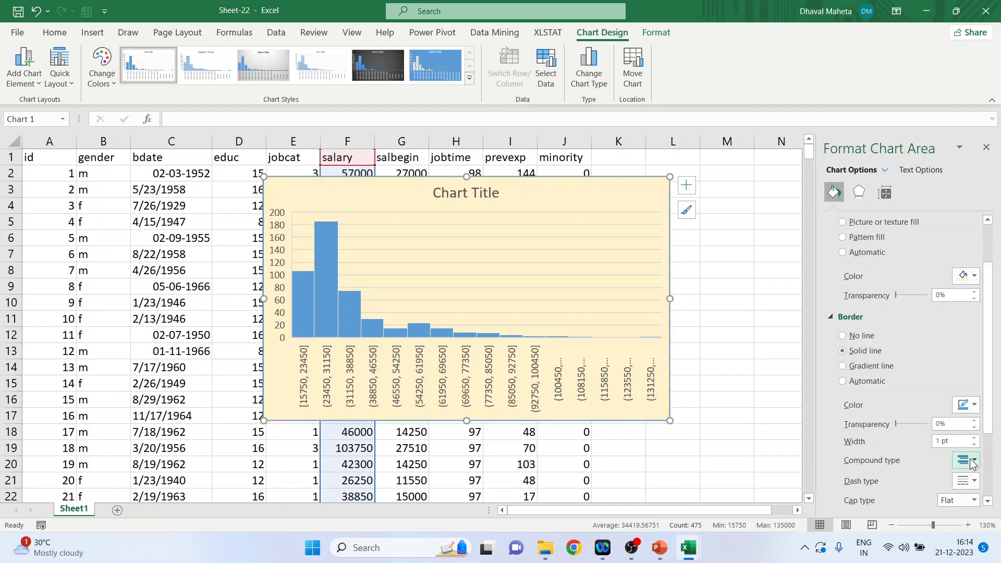
Step: Check the border's compound line types and apply the square-dot dash type to the chart area border
{"action": "left_click", "coordinate": [963, 461]}
{"action": "left_click", "coordinate": [980, 437]}
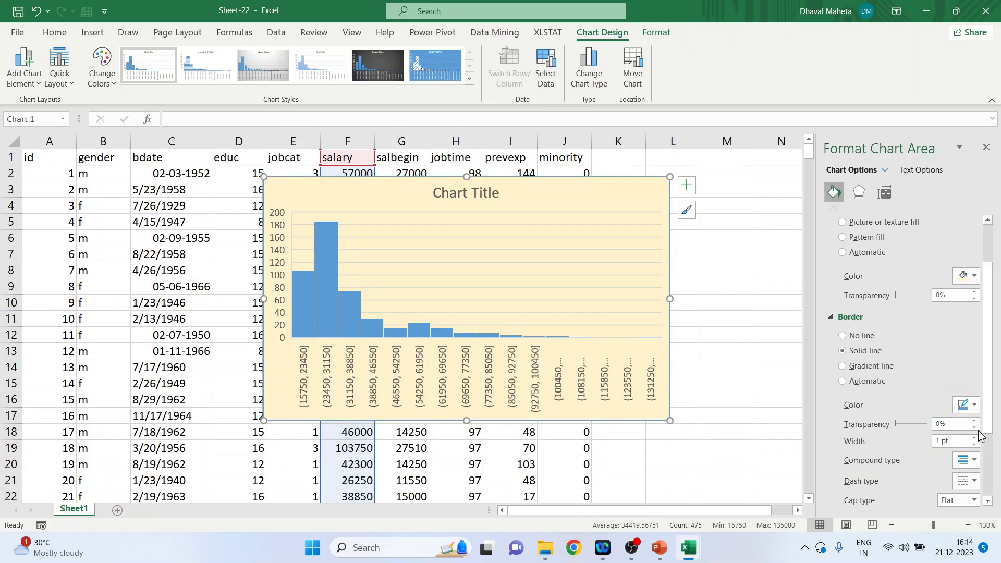
{"action": "left_click", "coordinate": [965, 481]}
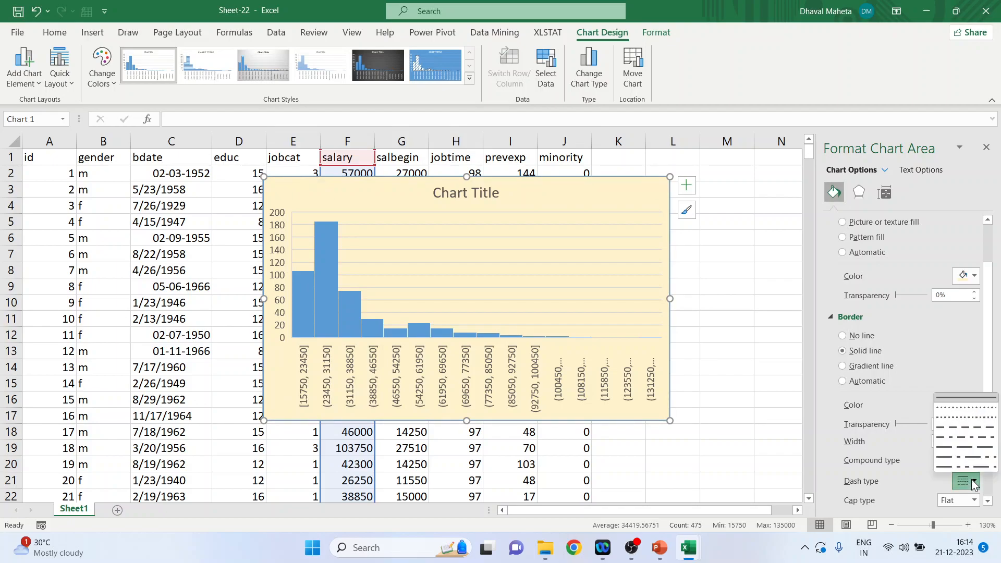
{"action": "left_click", "coordinate": [969, 415]}
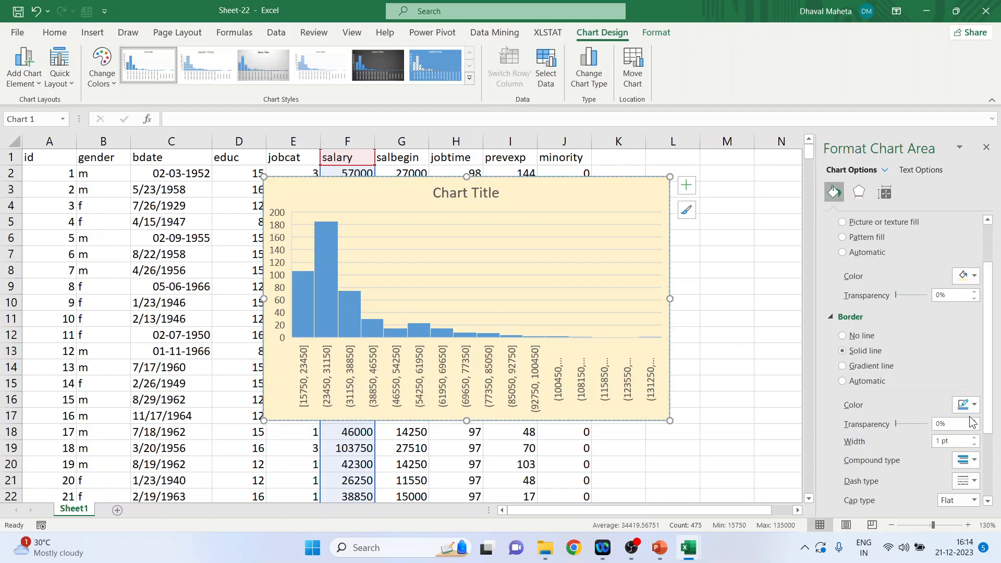
Step: Set the chart area border's cap type to Round and collapse the border and fill settings
{"action": "left_click", "coordinate": [973, 501]}
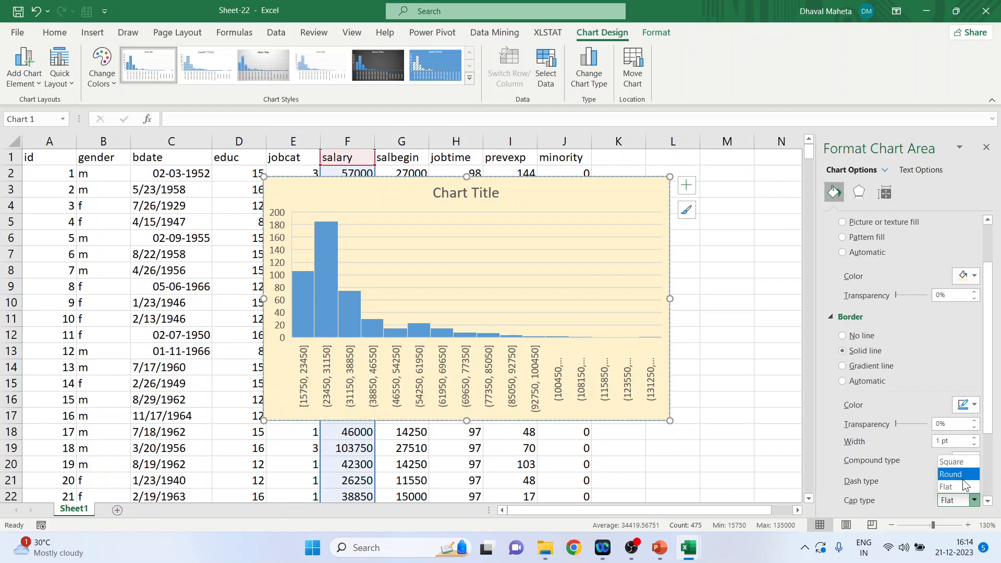
{"action": "left_click", "coordinate": [962, 474]}
{"action": "scroll", "coordinate": [989, 479], "scroll_direction": "down", "scroll_amount": 3}
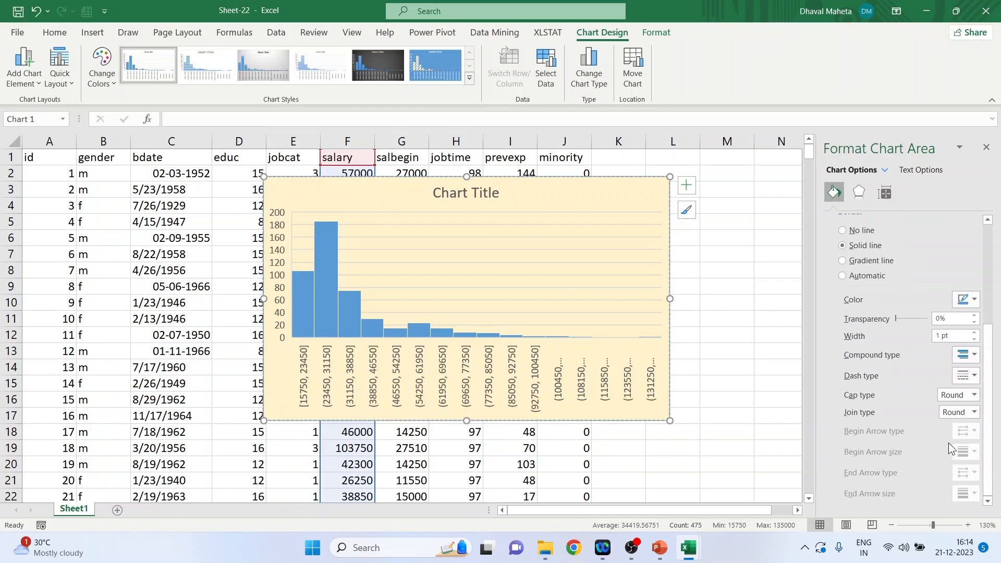
{"action": "scroll", "coordinate": [862, 260], "scroll_direction": "up", "scroll_amount": 1}
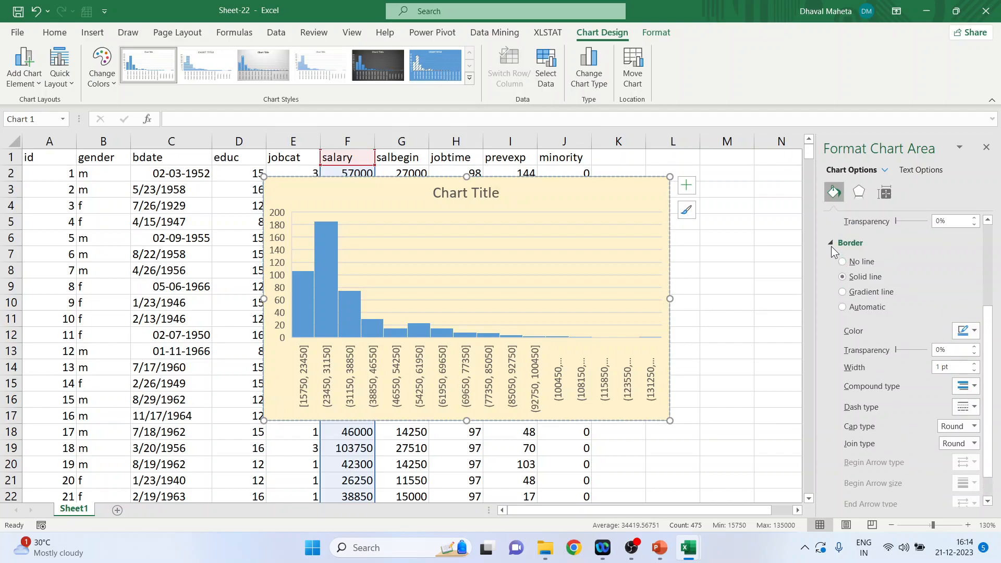
{"action": "left_click", "coordinate": [829, 243]}
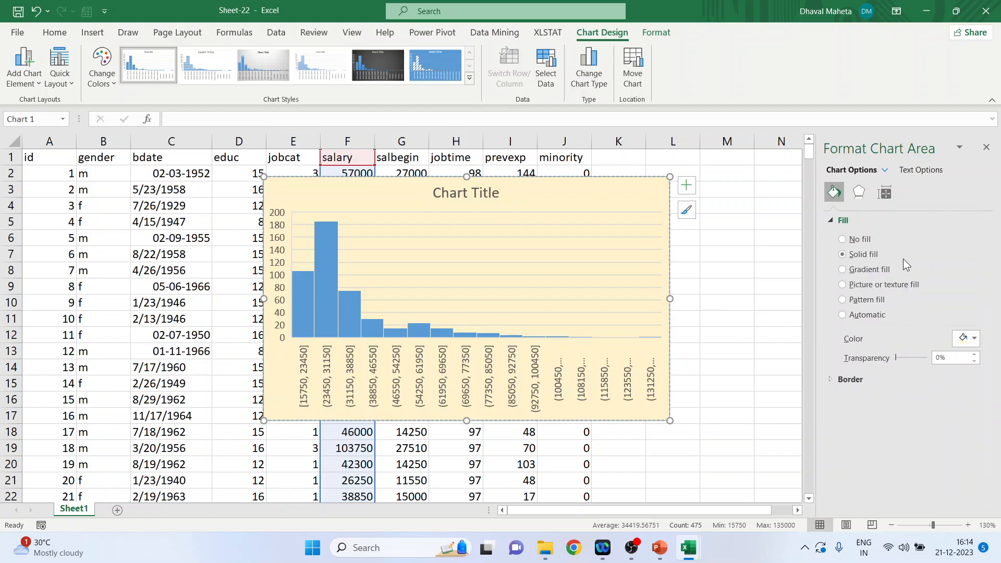
{"action": "left_click", "coordinate": [834, 220]}
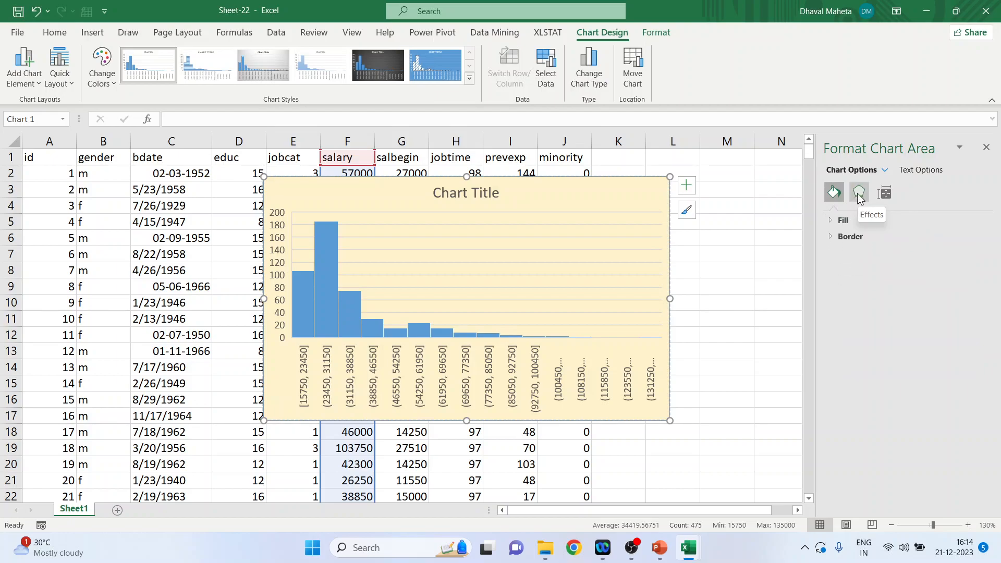
Step: Open the chart area's shadow effects and apply the outer shadow preset offset toward the bottom
{"action": "left_click", "coordinate": [858, 193]}
{"action": "left_click", "coordinate": [830, 223]}
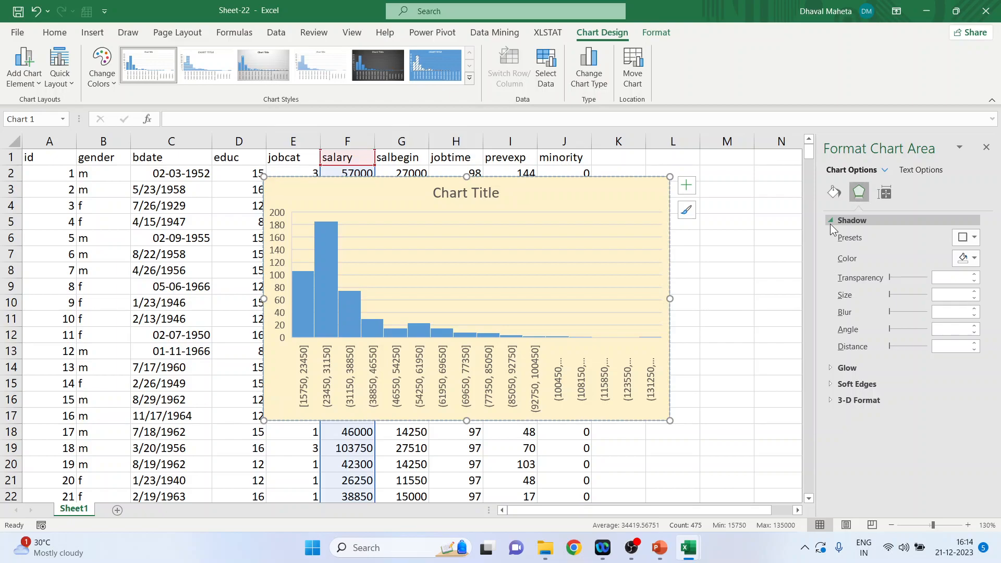
{"action": "left_click", "coordinate": [971, 240]}
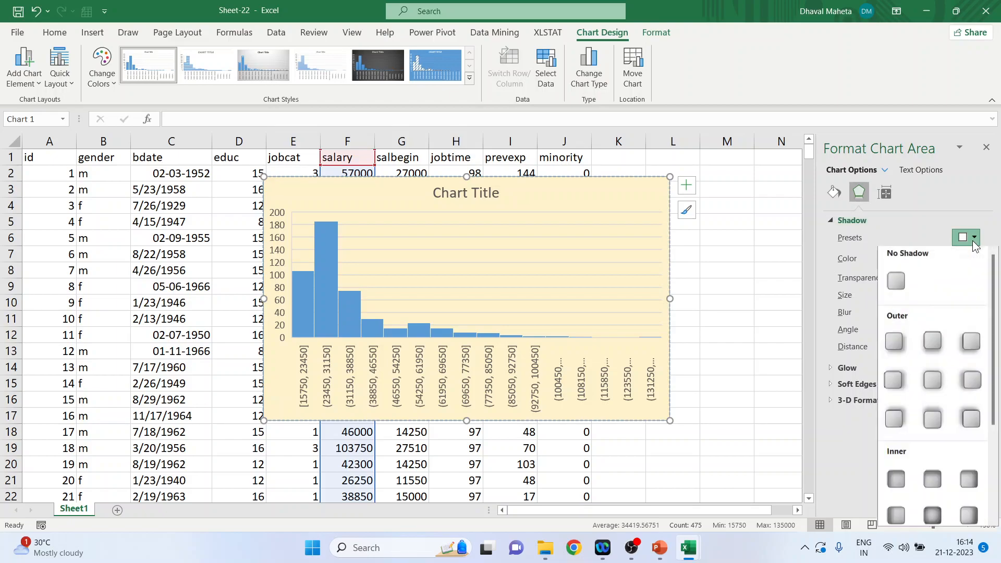
{"action": "left_click", "coordinate": [933, 344]}
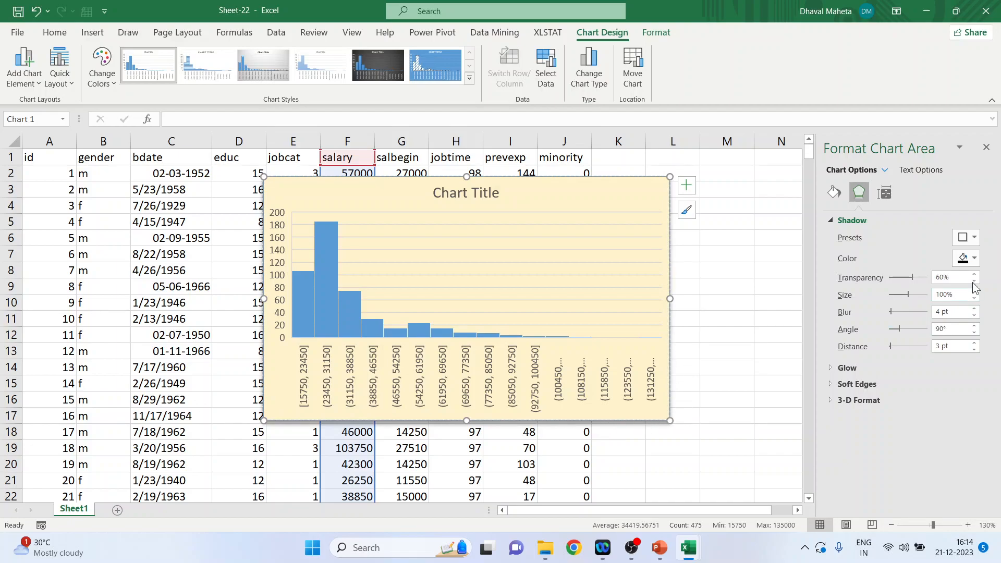
Step: Colour the chart area shadow dark orange with 48% transparency, 104% size, 0 pt blur, 144° angle and 12 pt distance
{"action": "left_click", "coordinate": [974, 262]}
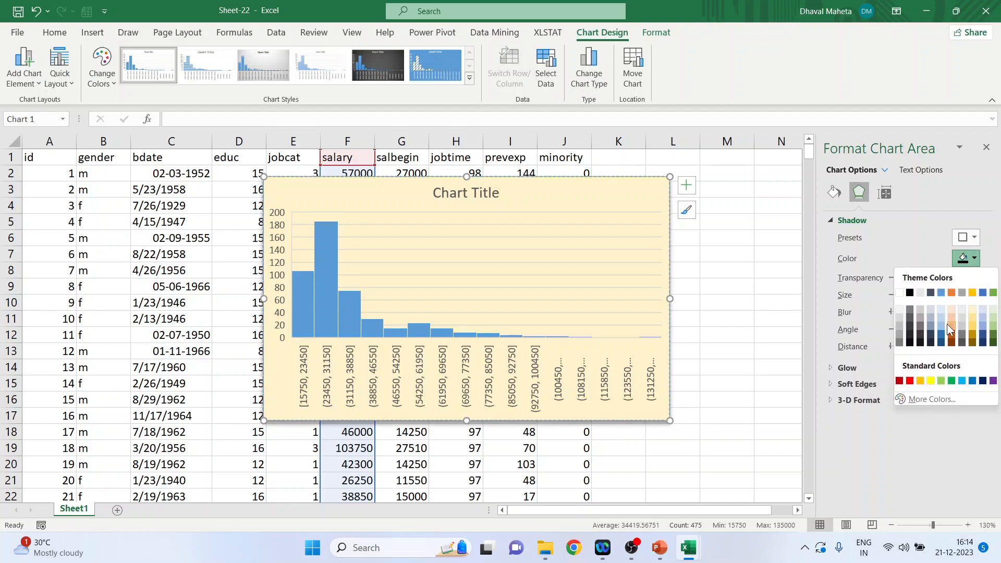
{"action": "left_click", "coordinate": [949, 339]}
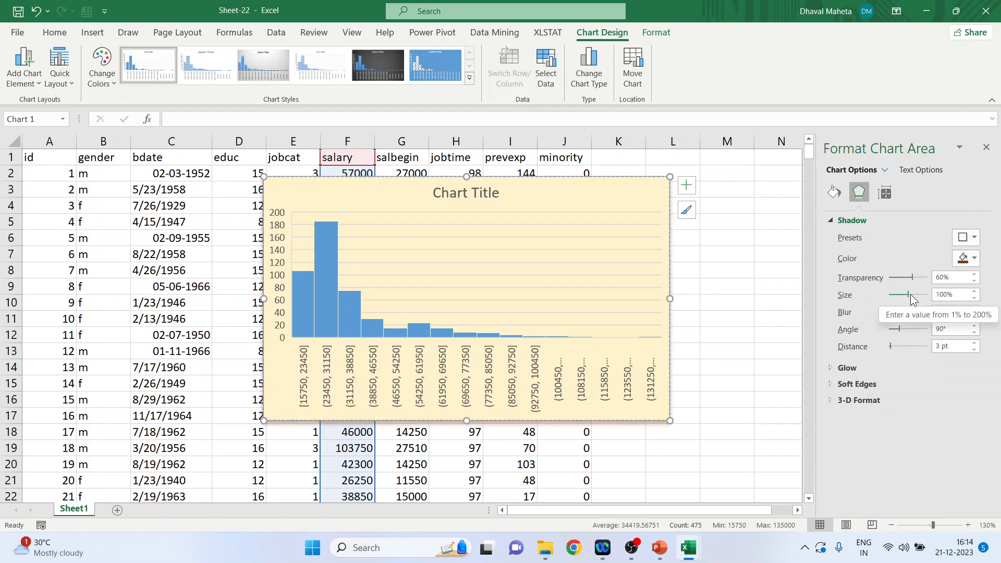
{"action": "mouse_move", "coordinate": [908, 292]}
{"action": "left_mouse_down"}
{"action": "mouse_move", "coordinate": [910, 276]}
{"action": "mouse_move", "coordinate": [888, 282]}
{"action": "mouse_move", "coordinate": [908, 277]}
{"action": "left_mouse_up"}
{"action": "left_click_drag", "start_coordinate": [890, 312], "coordinate": [892, 343]}
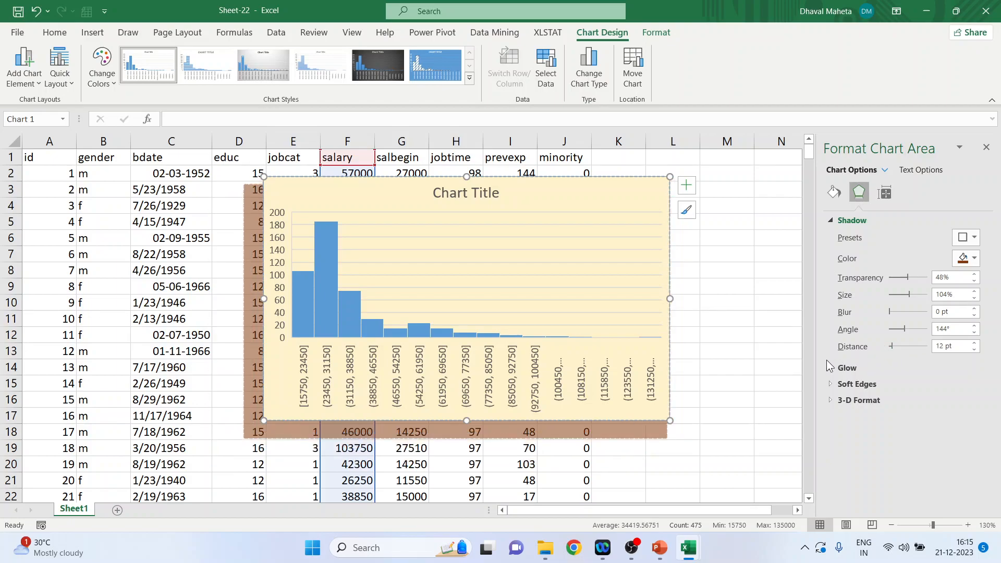
Step: Add an 18 pt glow preset to the chart area and change the glow colour to red
{"action": "left_click", "coordinate": [840, 368]}
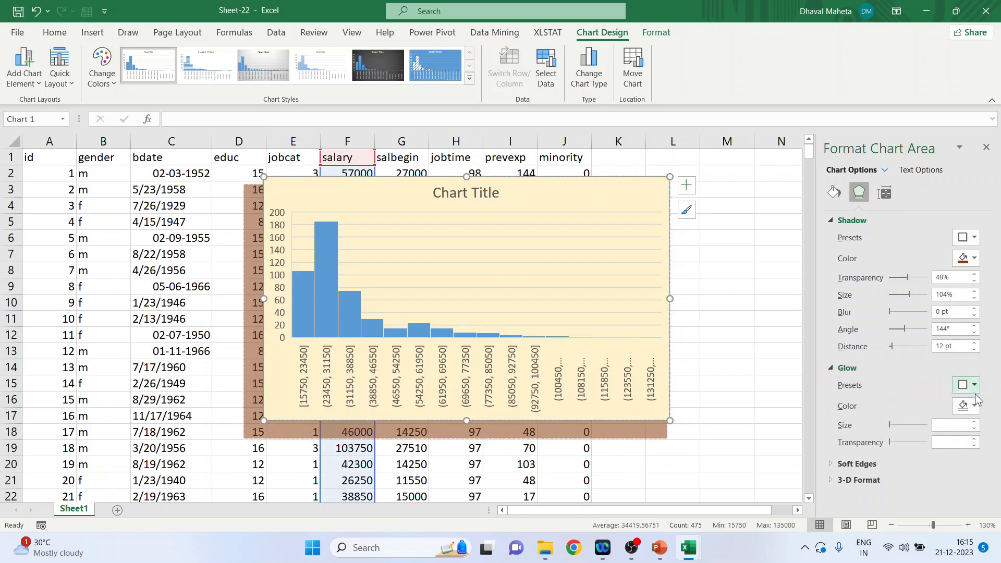
{"action": "left_click", "coordinate": [973, 387]}
{"action": "left_click", "coordinate": [916, 360]}
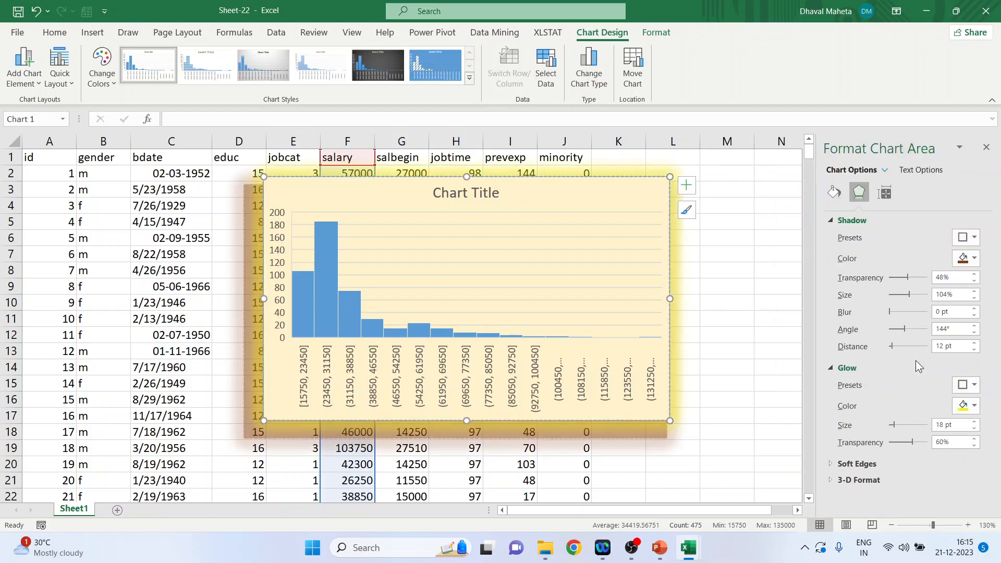
{"action": "left_click", "coordinate": [973, 409]}
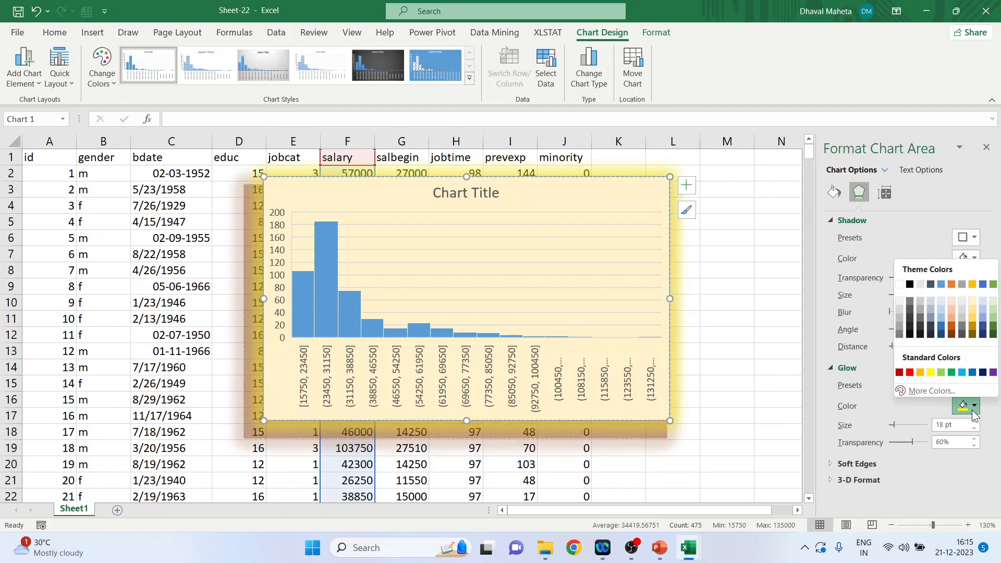
{"action": "left_click", "coordinate": [909, 372]}
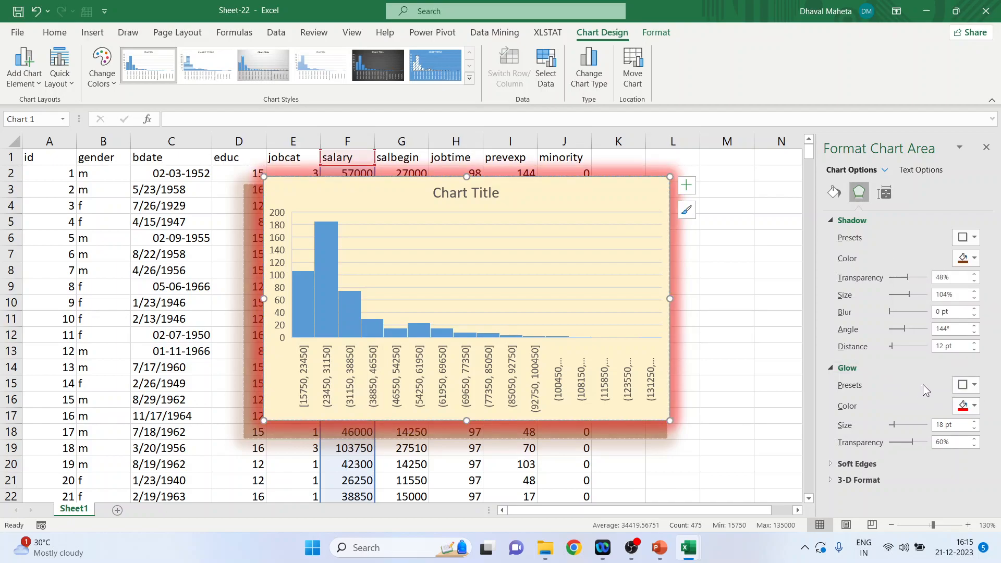
Step: Try a 1 pt soft edge on the chart area, remove it again and collapse the soft edge settings
{"action": "left_click", "coordinate": [829, 463]}
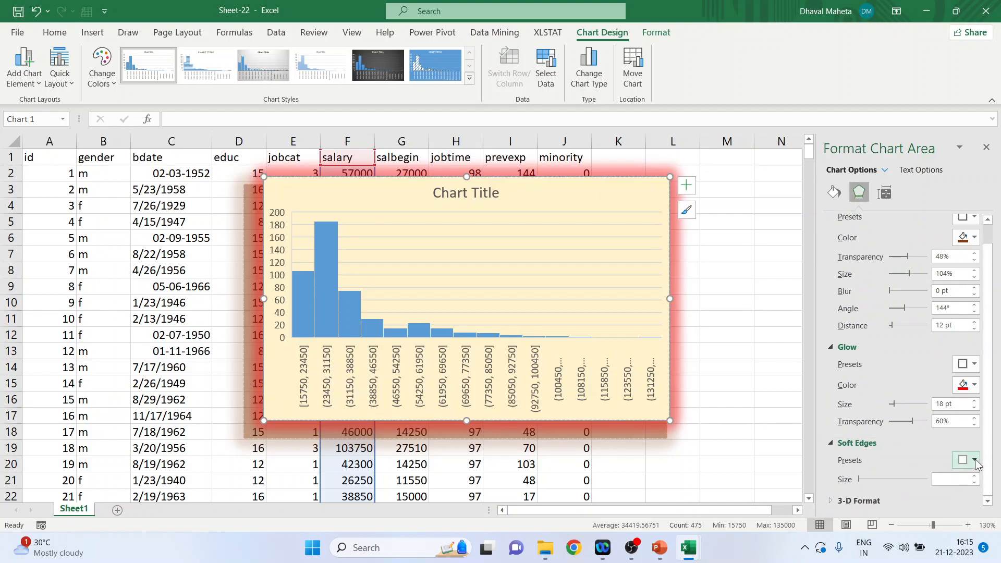
{"action": "left_click", "coordinate": [974, 461]}
{"action": "left_click", "coordinate": [926, 403]}
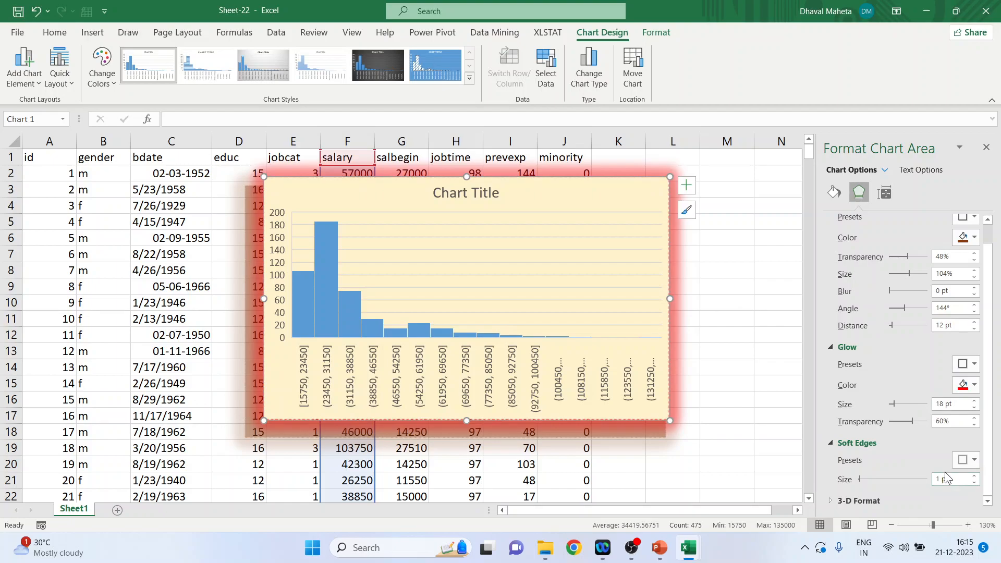
{"action": "mouse_move", "coordinate": [862, 480]}
{"action": "left_mouse_down"}
{"action": "mouse_move", "coordinate": [899, 480]}
{"action": "mouse_move", "coordinate": [855, 472]}
{"action": "left_mouse_up"}
{"action": "left_click", "coordinate": [831, 444]}
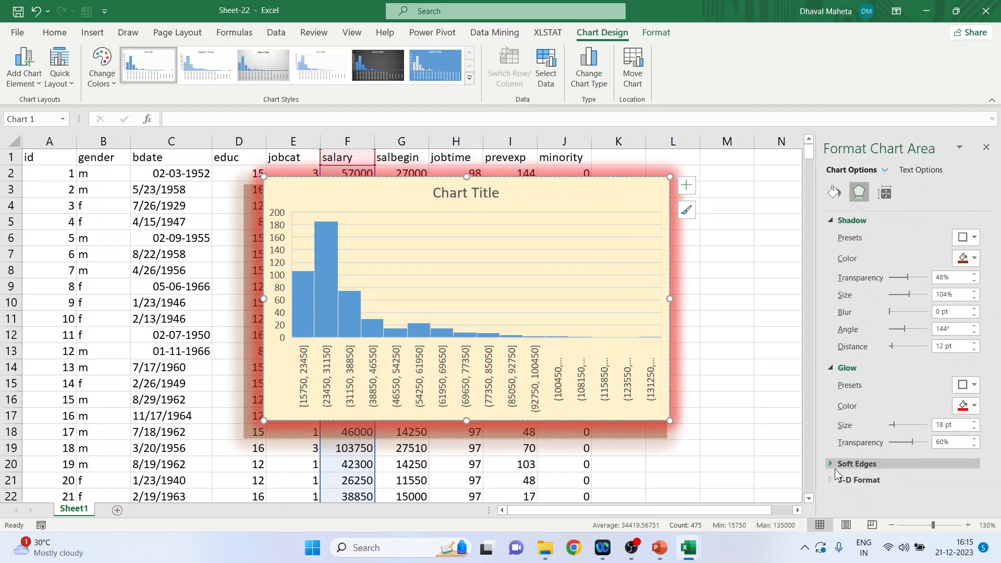
Step: Look through the chart area's 3-D format settings and collapse all the effect sections
{"action": "left_click", "coordinate": [828, 480]}
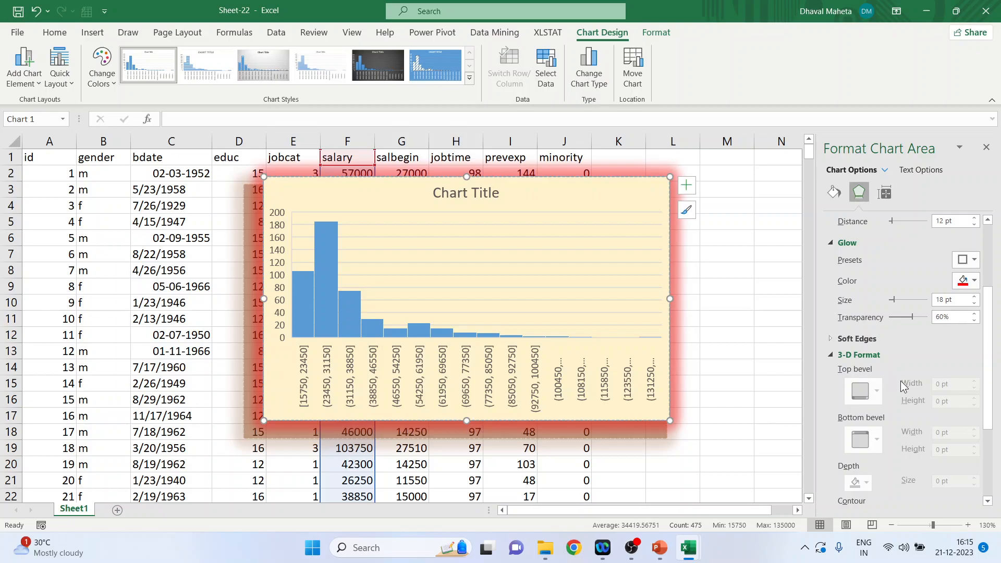
{"action": "scroll", "coordinate": [888, 376], "scroll_direction": "down", "scroll_amount": 3}
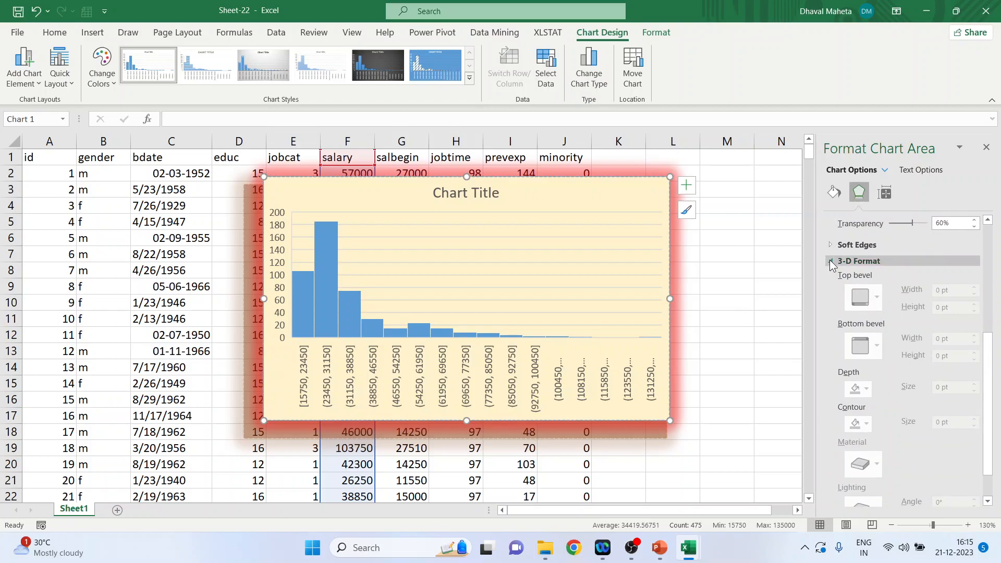
{"action": "scroll", "coordinate": [907, 386], "scroll_direction": "down", "scroll_amount": 1}
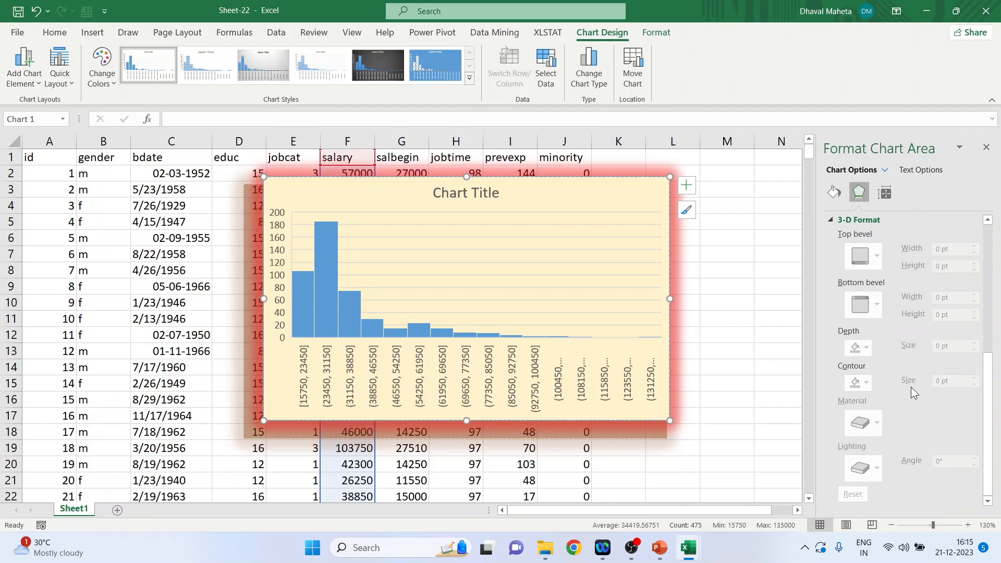
{"action": "left_click", "coordinate": [827, 222]}
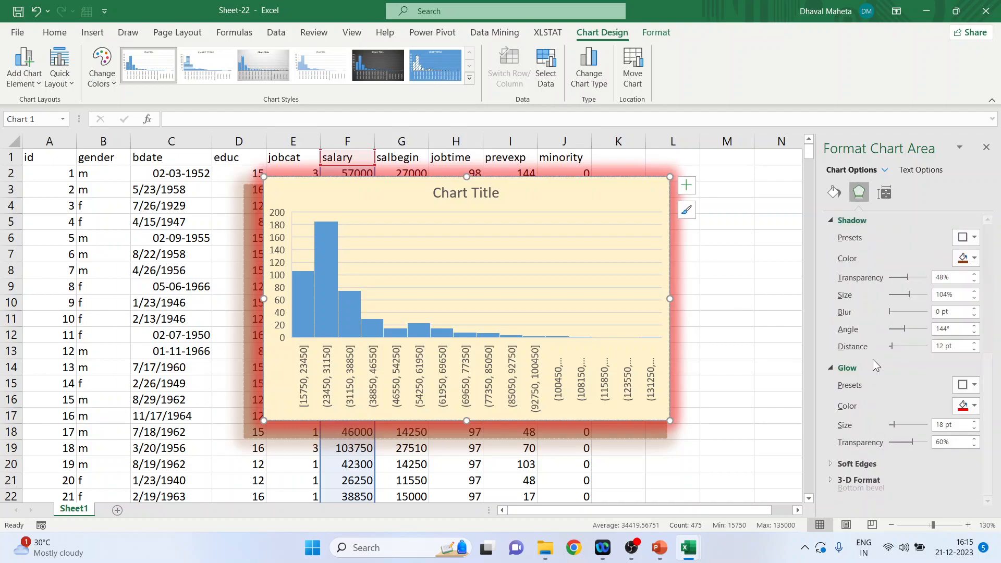
{"action": "left_click", "coordinate": [830, 221]}
{"action": "left_click", "coordinate": [827, 235]}
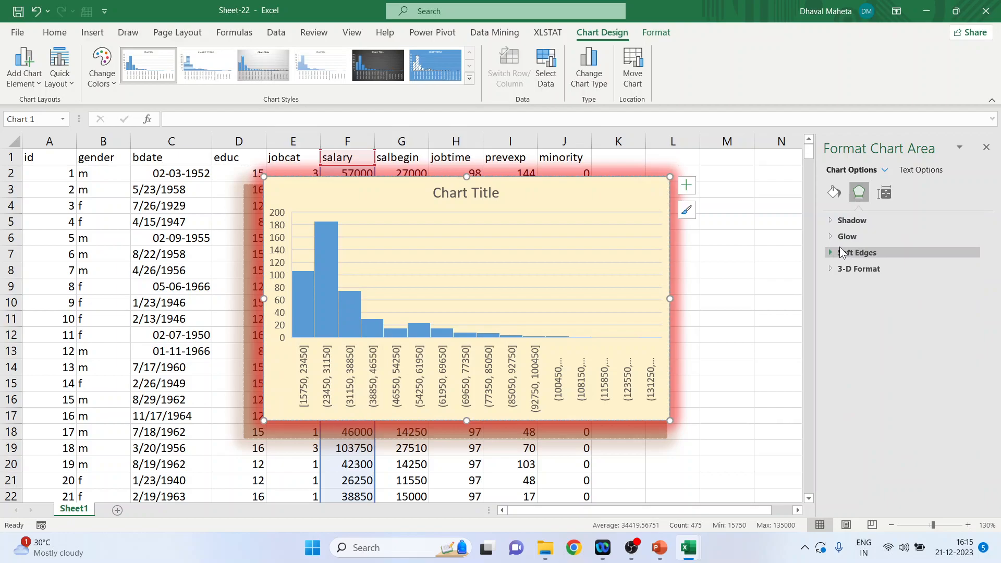
Step: Set the chart's height to 8.2 cm and width to 13.1 cm, and check its move, size, print and lock properties
{"action": "left_click", "coordinate": [884, 194]}
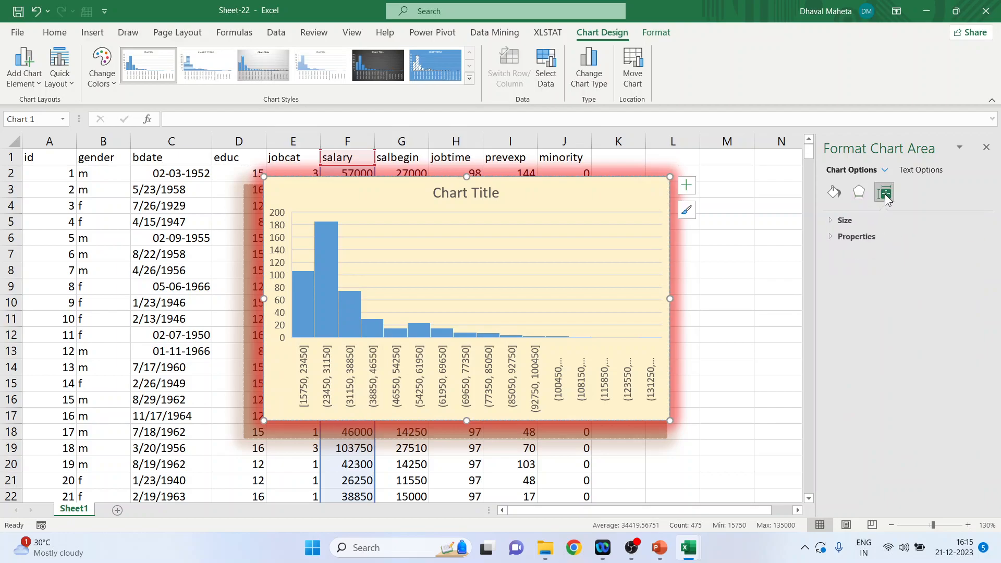
{"action": "left_click", "coordinate": [829, 222]}
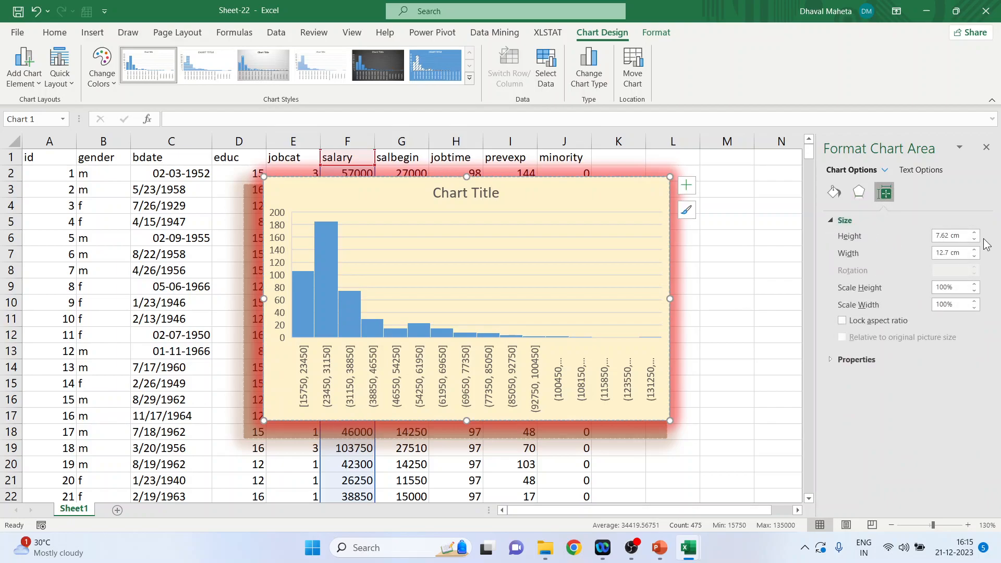
{"action": "left_click", "coordinate": [974, 233]}
{"action": "left_click", "coordinate": [975, 233]}
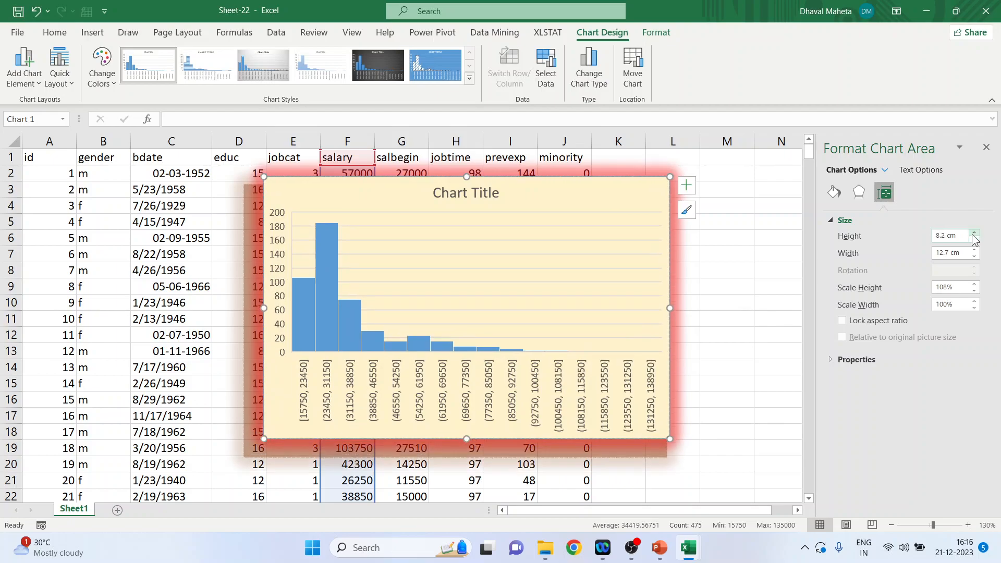
{"action": "left_click", "coordinate": [975, 251]}
{"action": "left_click", "coordinate": [974, 250]}
{"action": "left_click", "coordinate": [974, 250]}
{"action": "left_click", "coordinate": [974, 250]}
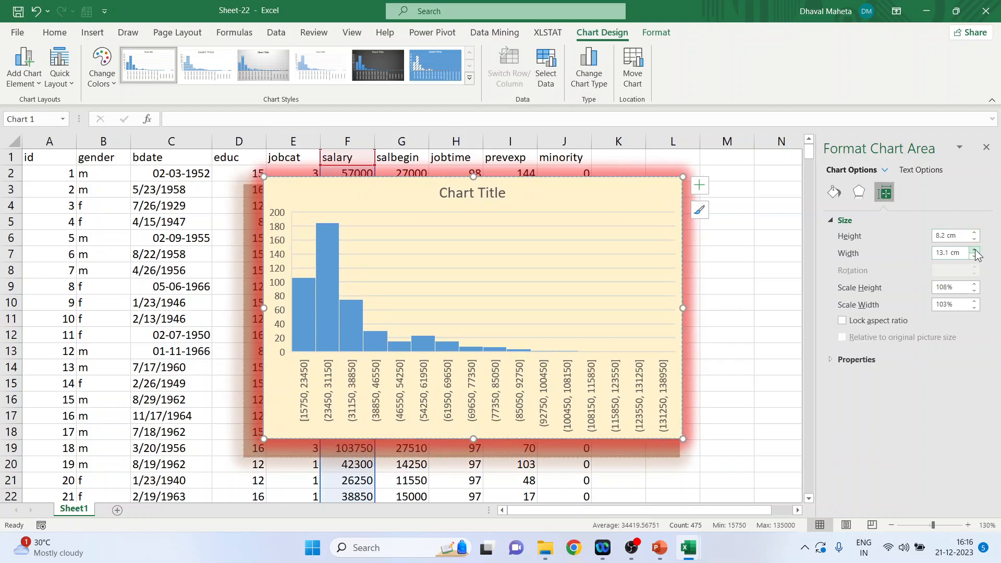
{"action": "left_click", "coordinate": [831, 359]}
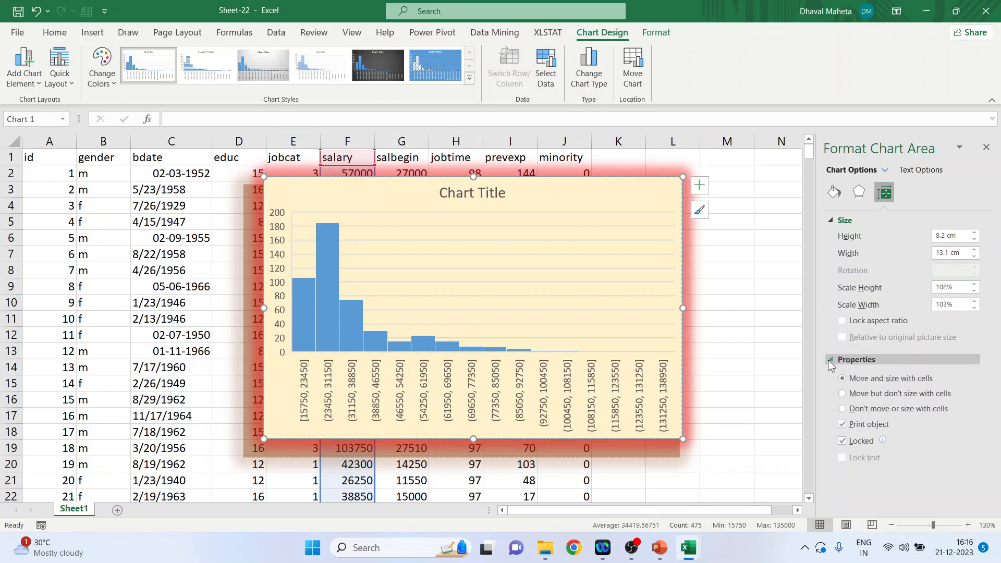
{"action": "left_click", "coordinate": [829, 360]}
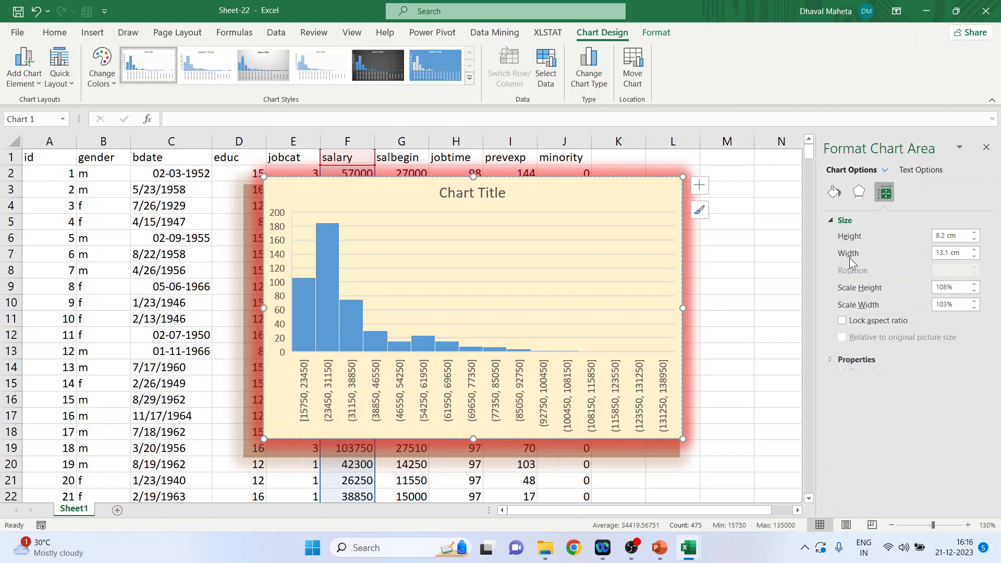
Step: Try gradient, pattern and no fill on the chart's text and return to the solid text fill
{"action": "left_click", "coordinate": [920, 169]}
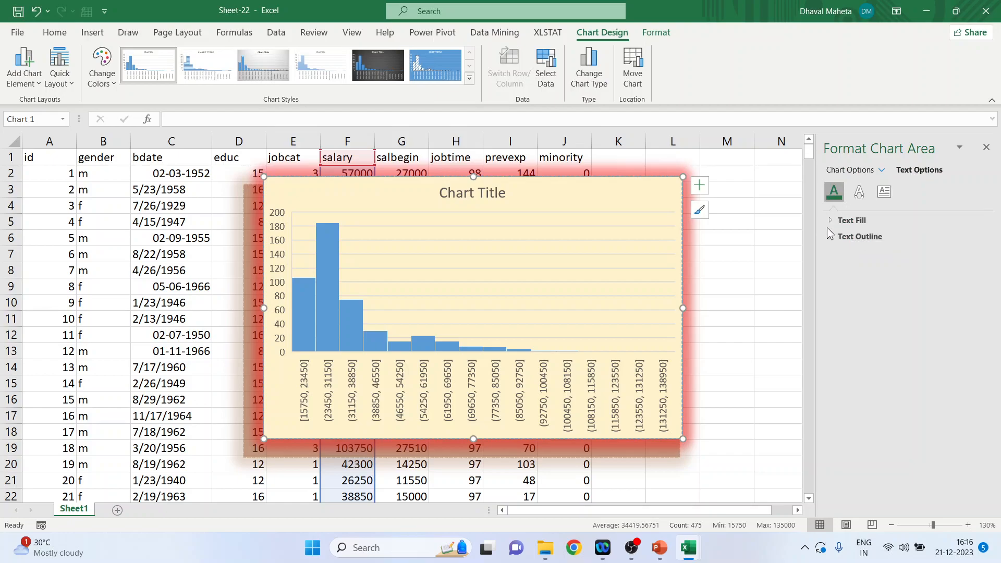
{"action": "left_click", "coordinate": [829, 221]}
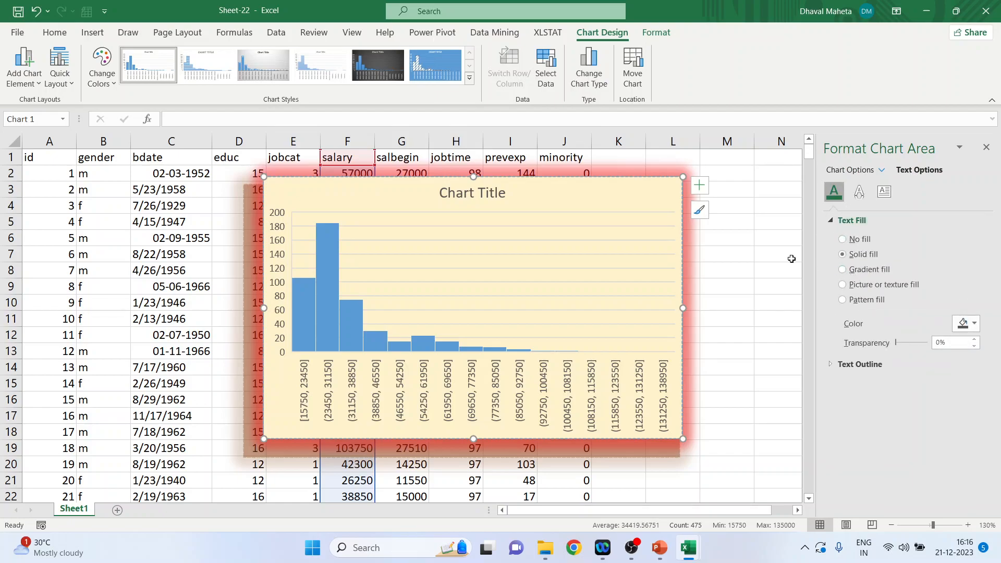
{"action": "left_click", "coordinate": [842, 270]}
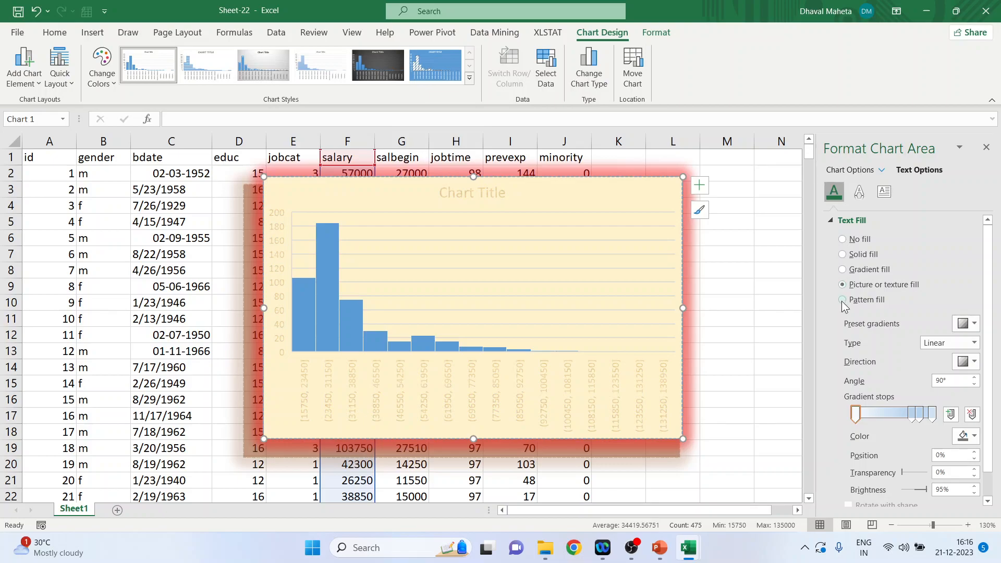
{"action": "left_click", "coordinate": [842, 254]}
Step: Check the chart text's shadow settings and apply the reflection variation with 40% transparency, 58% size, 0.5 pt blur and 0 pt distance
{"action": "left_click", "coordinate": [859, 192]}
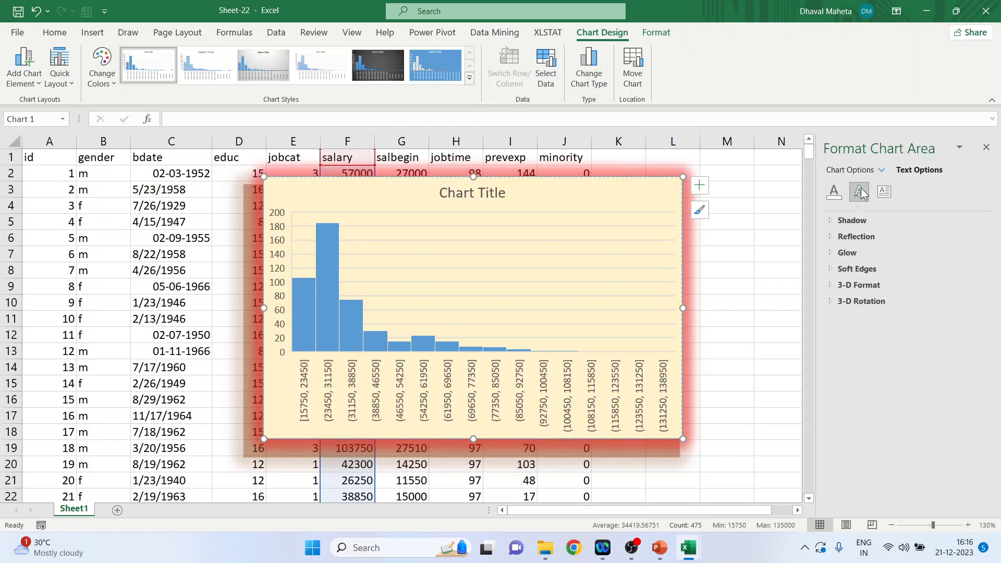
{"action": "left_click", "coordinate": [833, 220]}
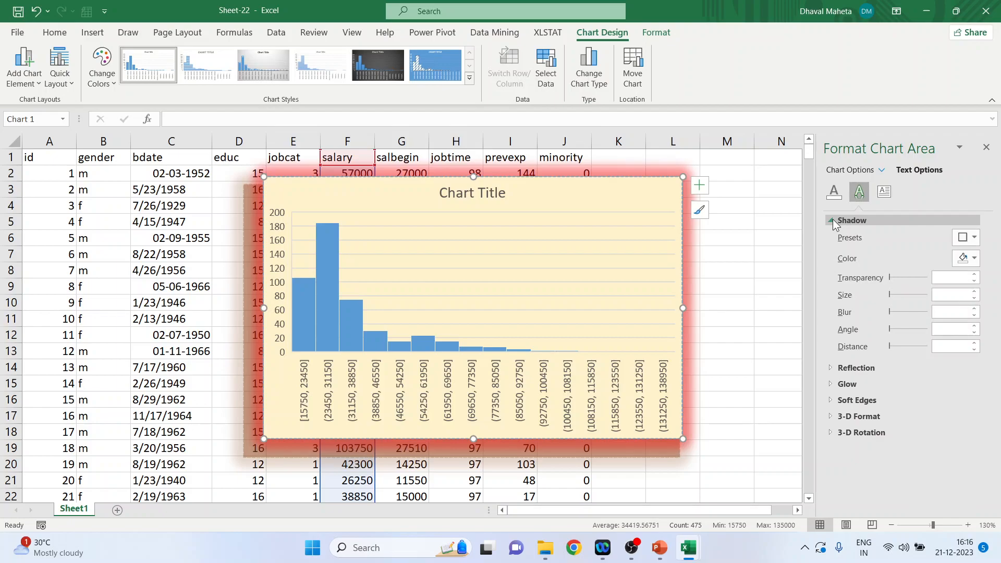
{"action": "left_click", "coordinate": [833, 220]}
{"action": "left_click", "coordinate": [833, 236]}
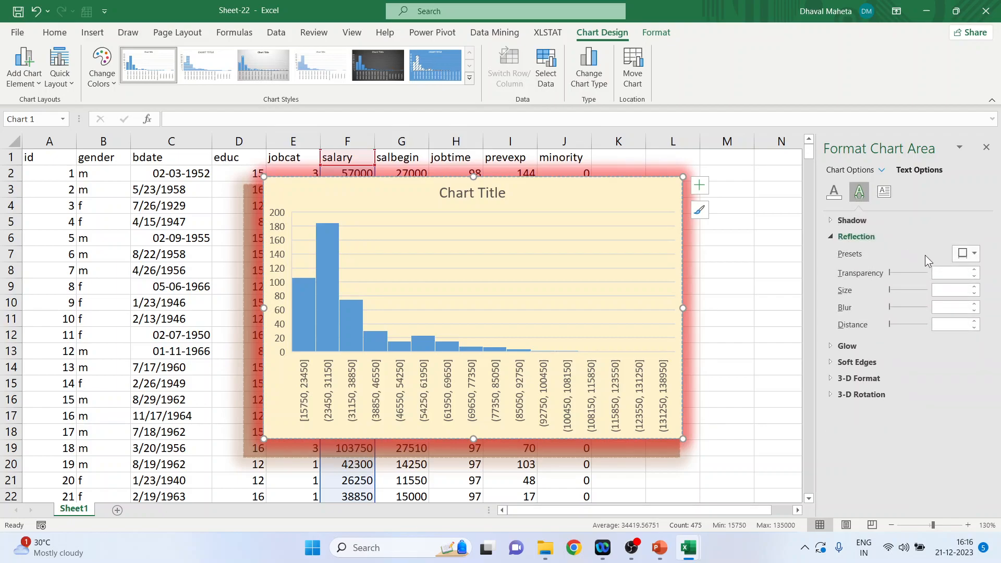
{"action": "left_click", "coordinate": [972, 254]}
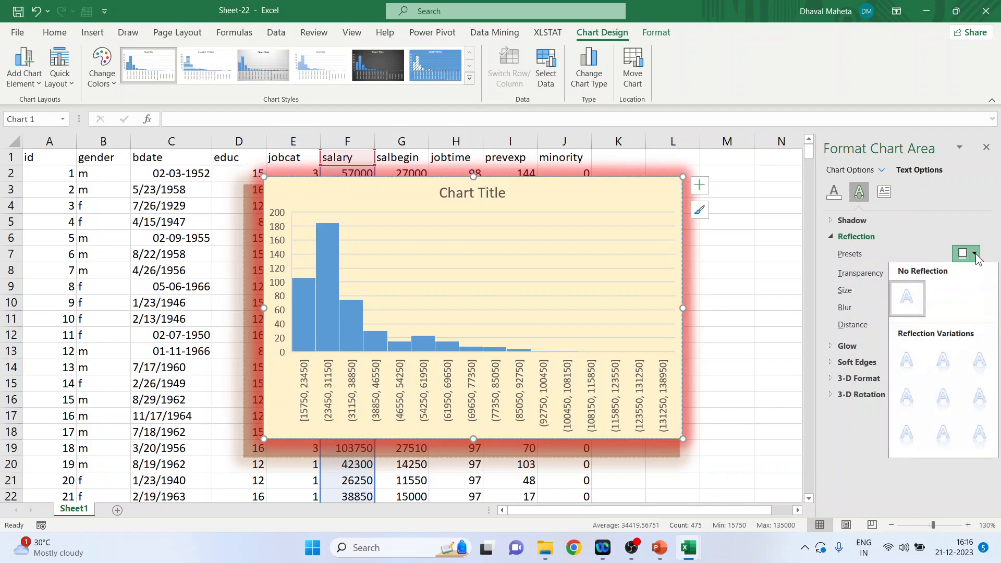
{"action": "left_click", "coordinate": [943, 363]}
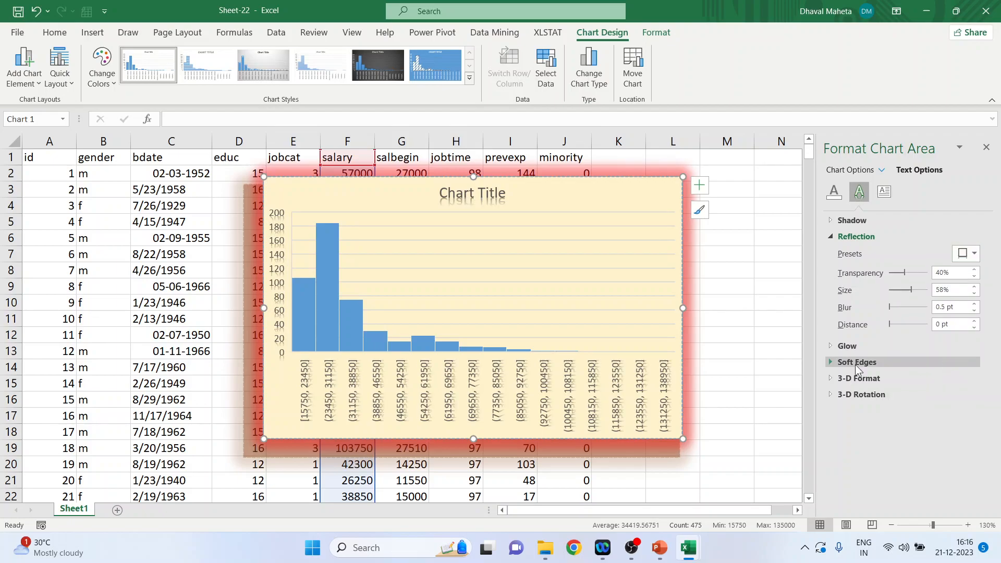
{"action": "left_click", "coordinate": [831, 237]}
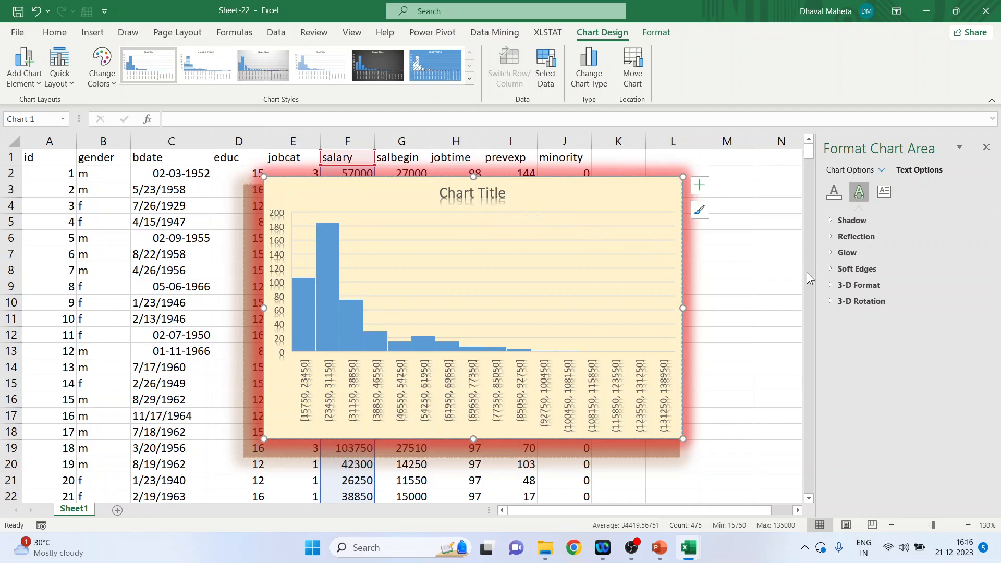
Step: Check the chart text's 3-D rotation settings and close the chart area formatting
{"action": "left_click", "coordinate": [843, 307]}
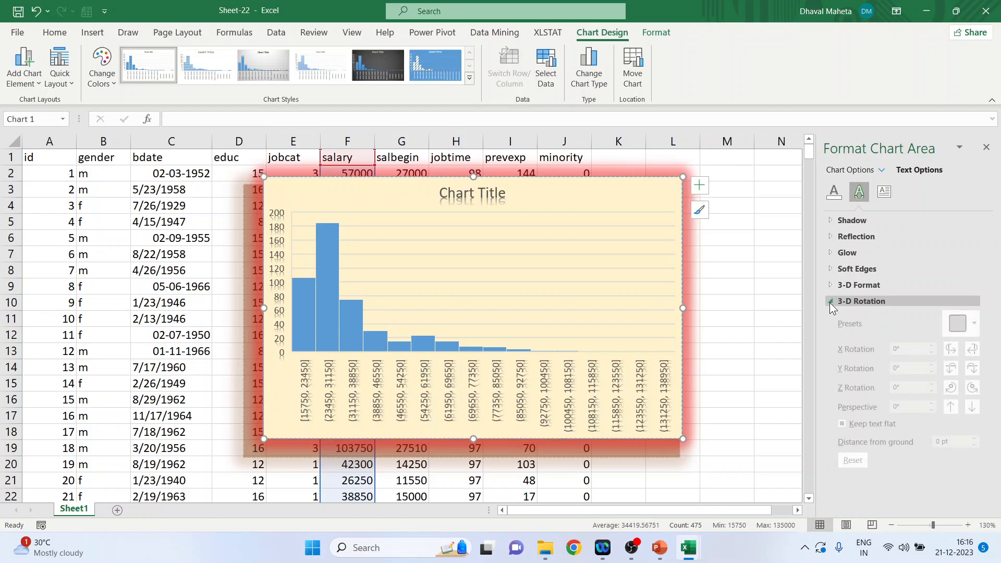
{"action": "left_click", "coordinate": [843, 308]}
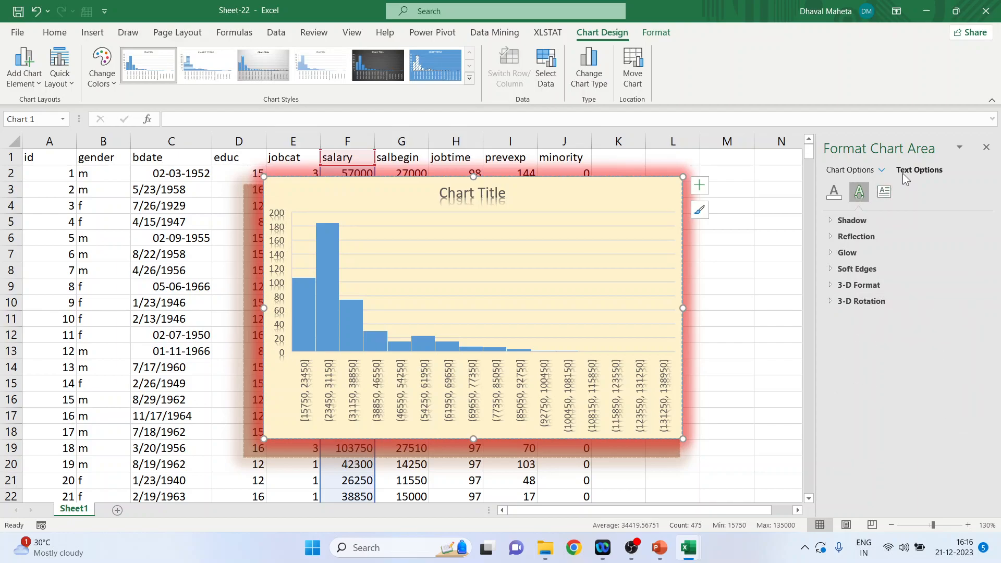
{"action": "left_click", "coordinate": [985, 148]}
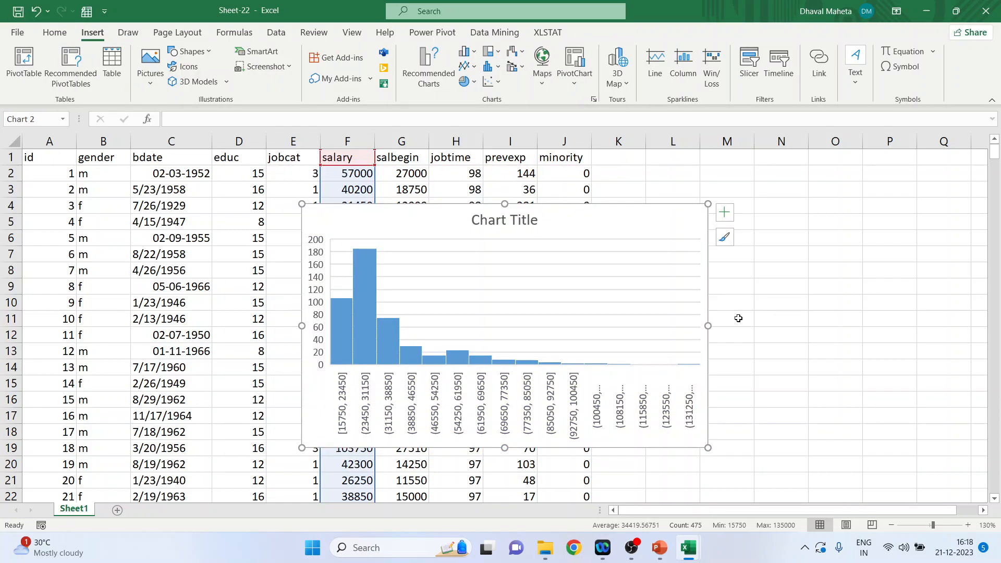
Step: Check the histogram bars' gap width, then try solid, gradient, texture and pattern fills on them and return to the automatic fill
{"action": "double_click", "coordinate": [360, 290]}
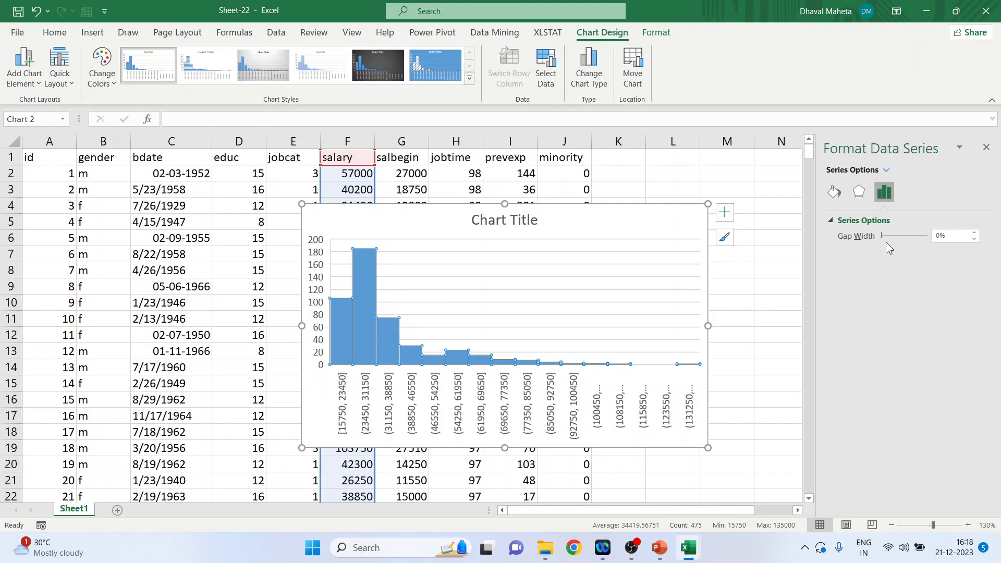
{"action": "mouse_move", "coordinate": [883, 236]}
{"action": "left_mouse_down"}
{"action": "mouse_move", "coordinate": [898, 235]}
{"action": "mouse_move", "coordinate": [882, 235]}
{"action": "left_mouse_up"}
{"action": "left_click", "coordinate": [834, 194]}
{"action": "left_click", "coordinate": [841, 254]}
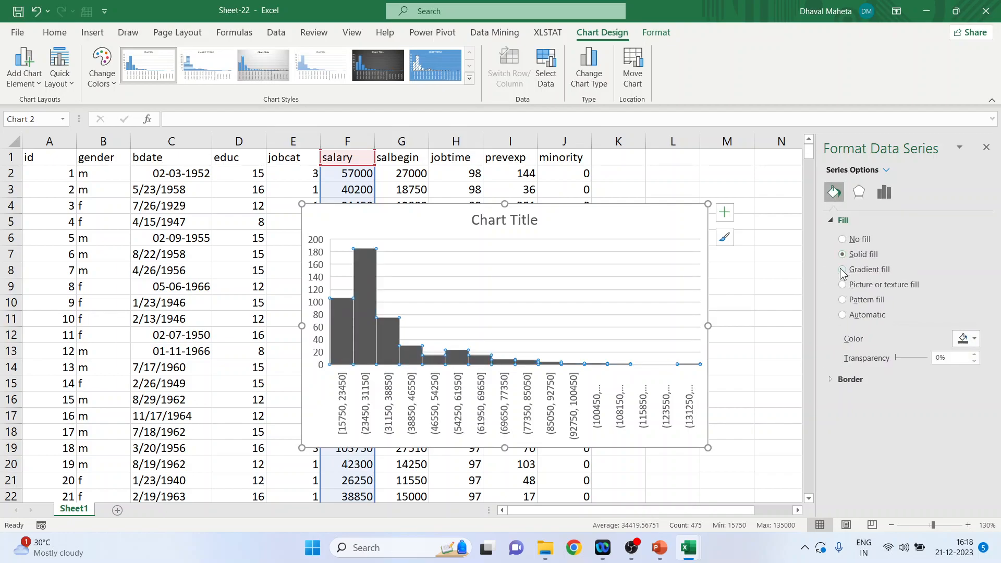
{"action": "left_click", "coordinate": [842, 270]}
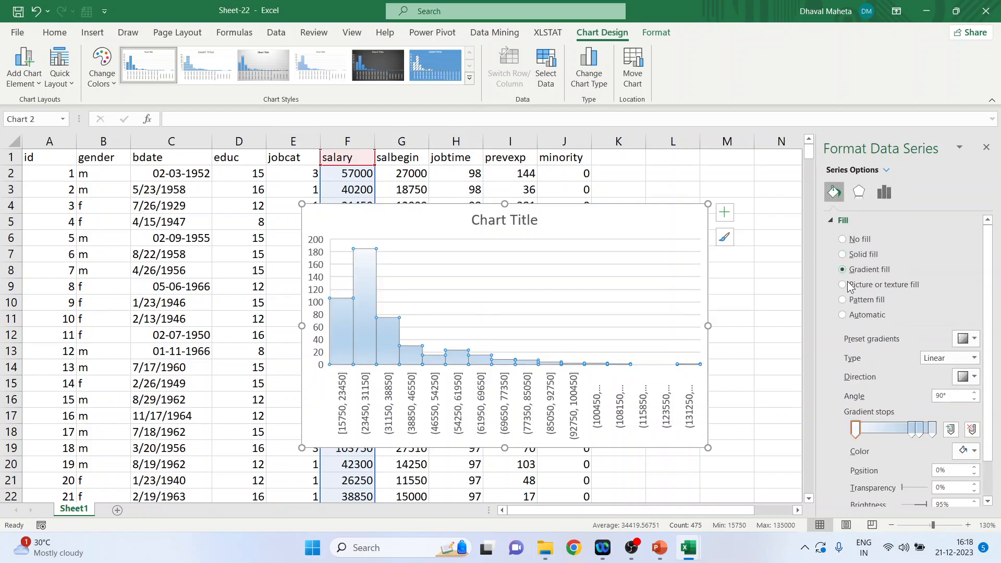
{"action": "left_click", "coordinate": [849, 287]}
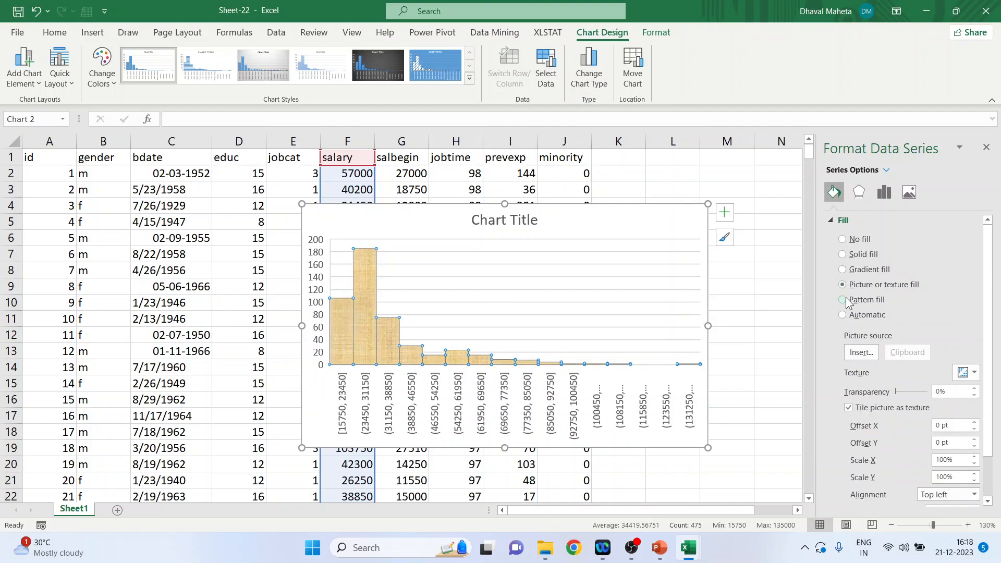
{"action": "left_click", "coordinate": [842, 300]}
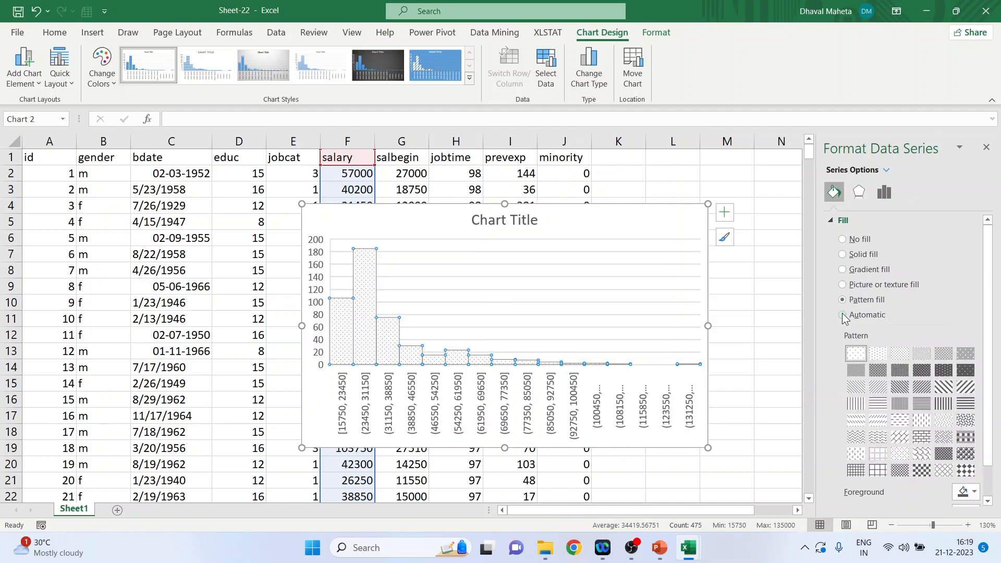
{"action": "left_click", "coordinate": [902, 457]}
{"action": "scroll", "coordinate": [947, 376], "scroll_direction": "down", "scroll_amount": 2}
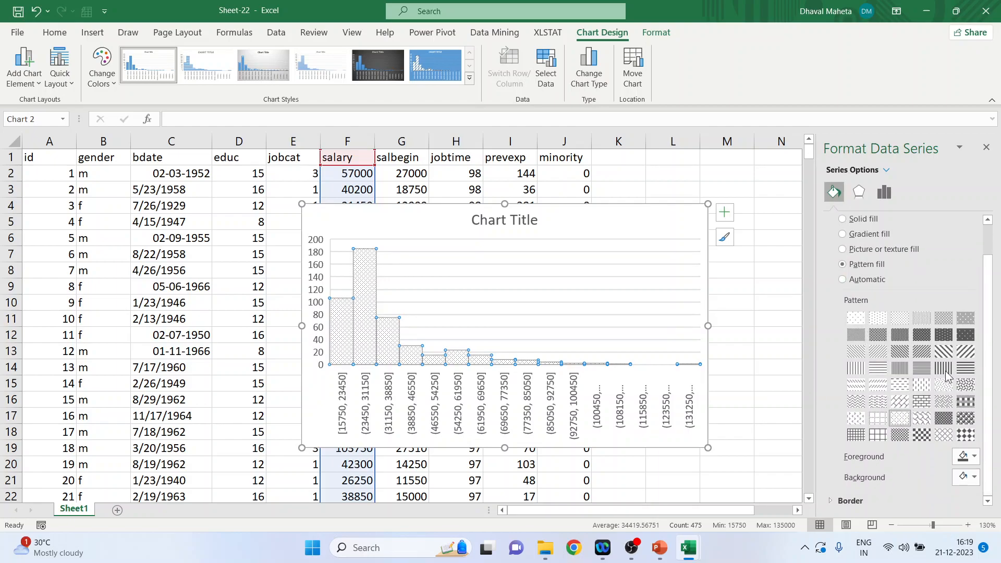
{"action": "left_click", "coordinate": [843, 277]}
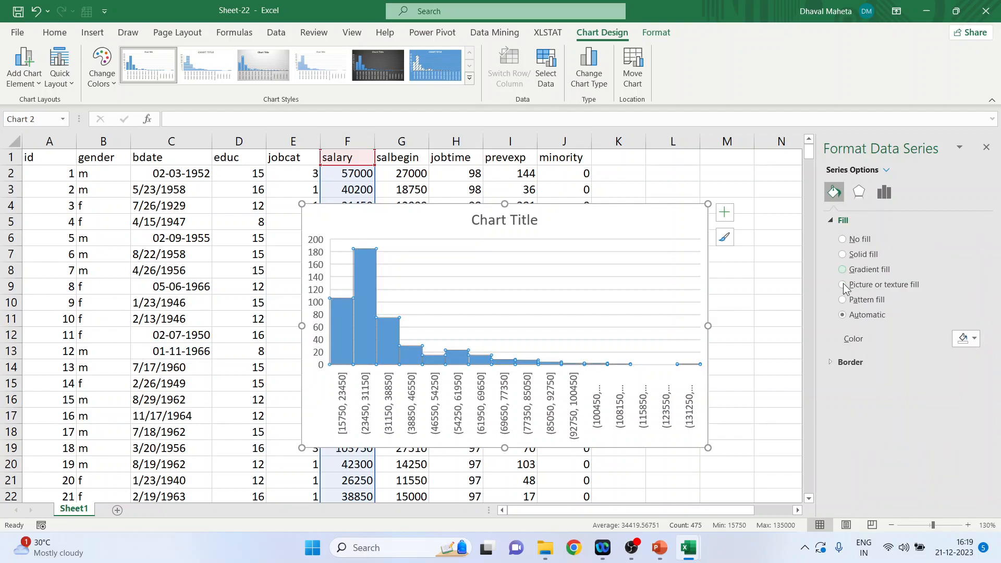
Step: Give the histogram bars a solid line border, review its line settings and collapse the border and fill sections
{"action": "left_click", "coordinate": [831, 361]}
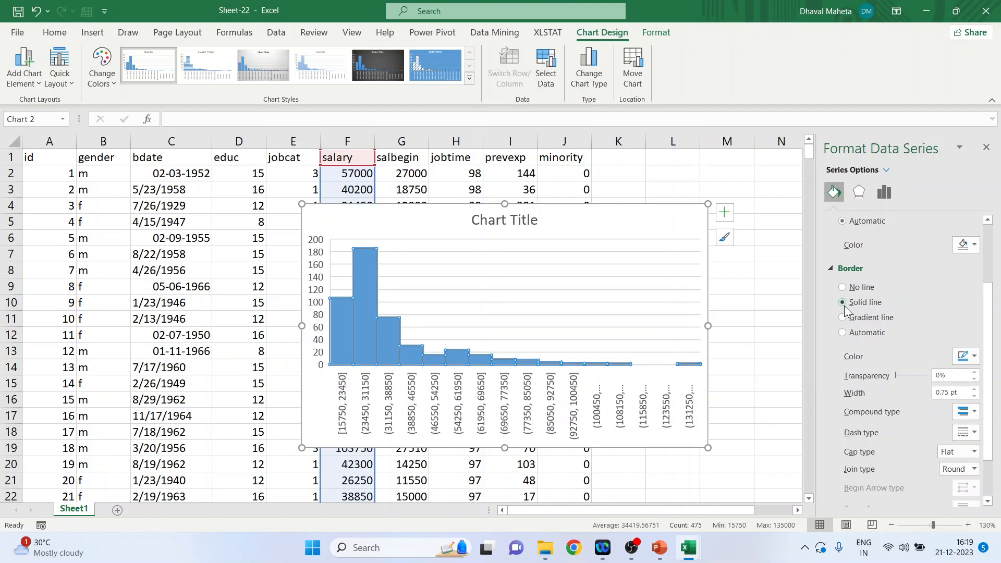
{"action": "scroll", "coordinate": [843, 305], "scroll_direction": "down", "scroll_amount": 3}
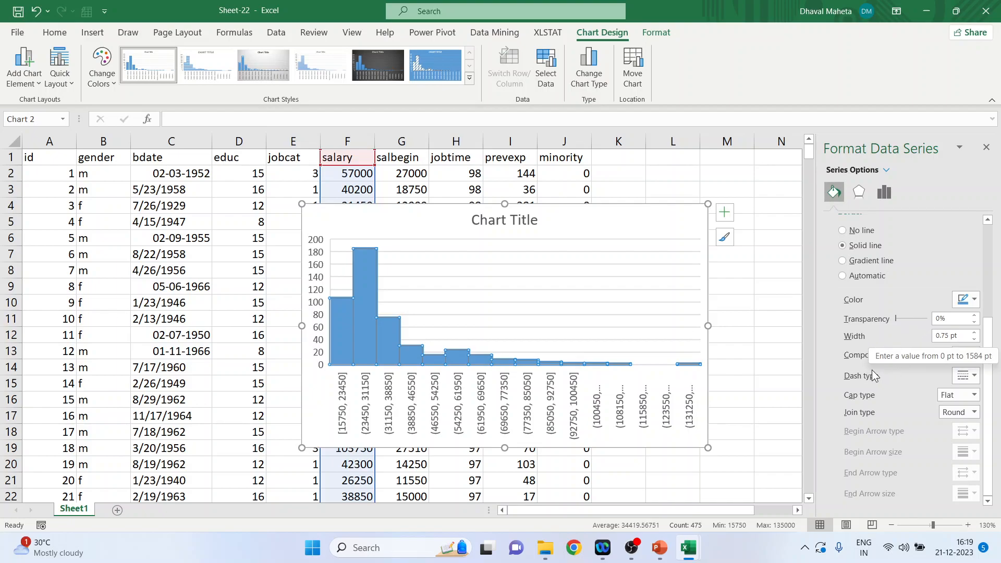
{"action": "scroll", "coordinate": [836, 329], "scroll_direction": "up", "scroll_amount": 5}
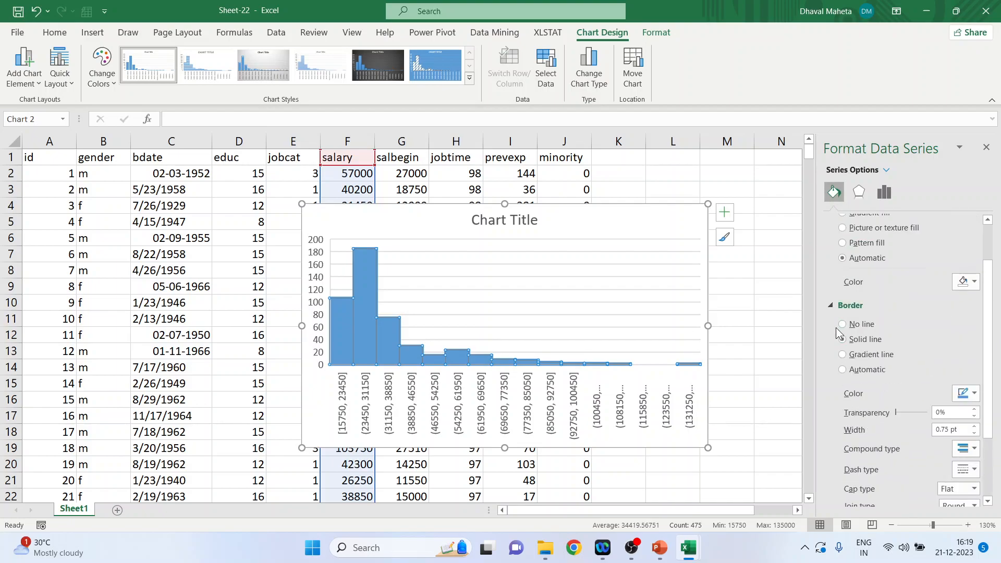
{"action": "left_click", "coordinate": [831, 307]}
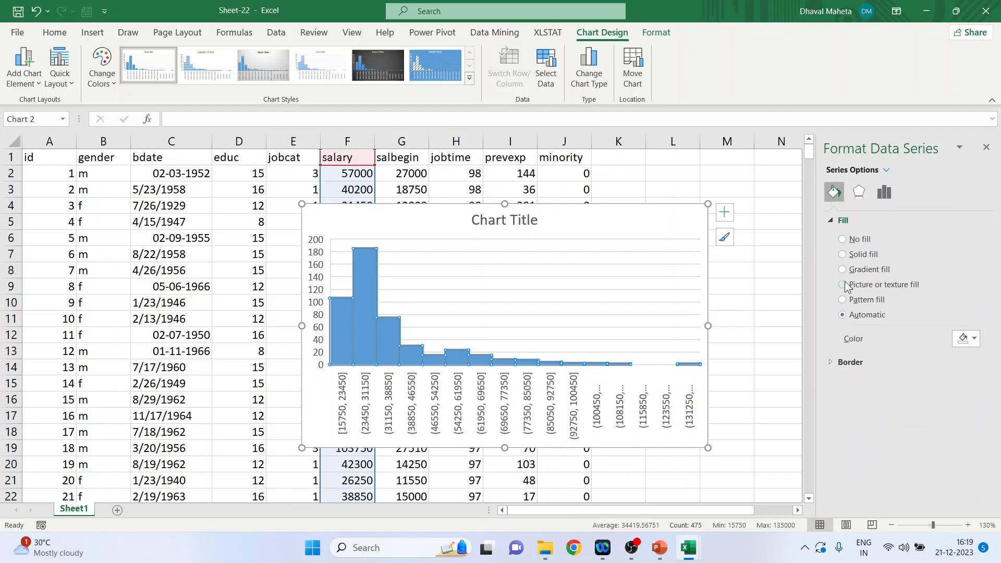
{"action": "left_click", "coordinate": [832, 222]}
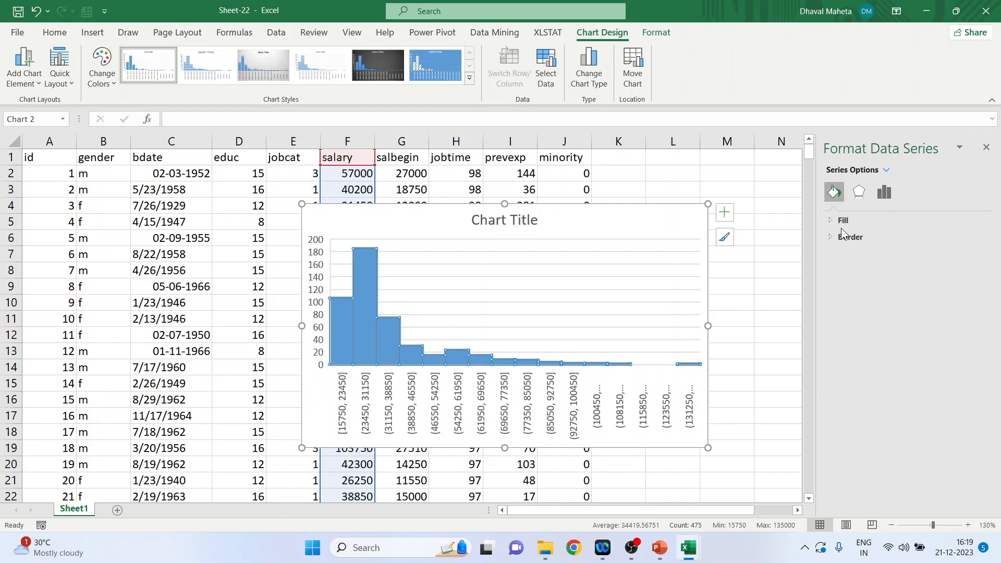
Step: Add an outer shadow directly below the histogram bars and set its transparency to 40%
{"action": "left_click", "coordinate": [860, 193]}
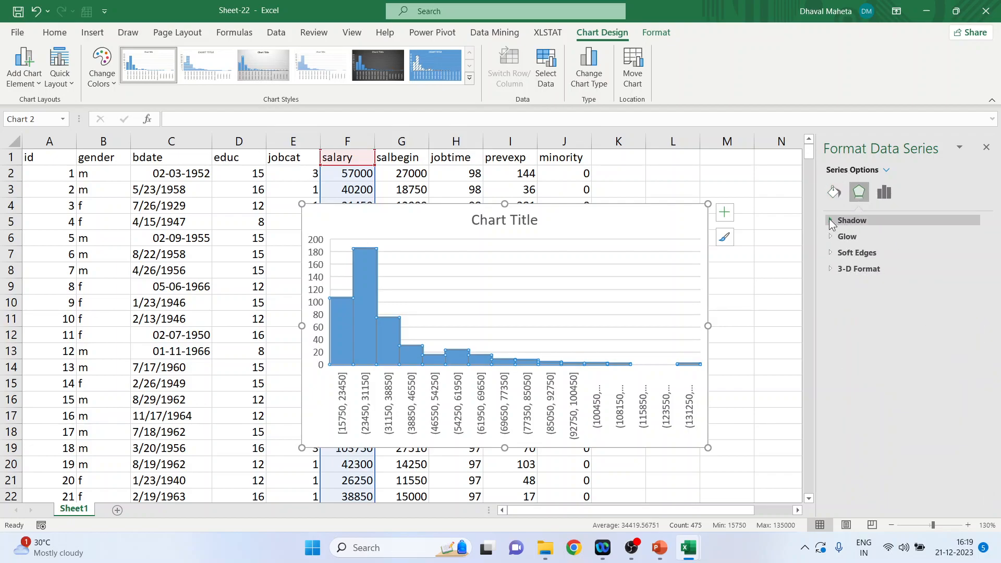
{"action": "left_click", "coordinate": [831, 221]}
{"action": "left_click", "coordinate": [968, 238]}
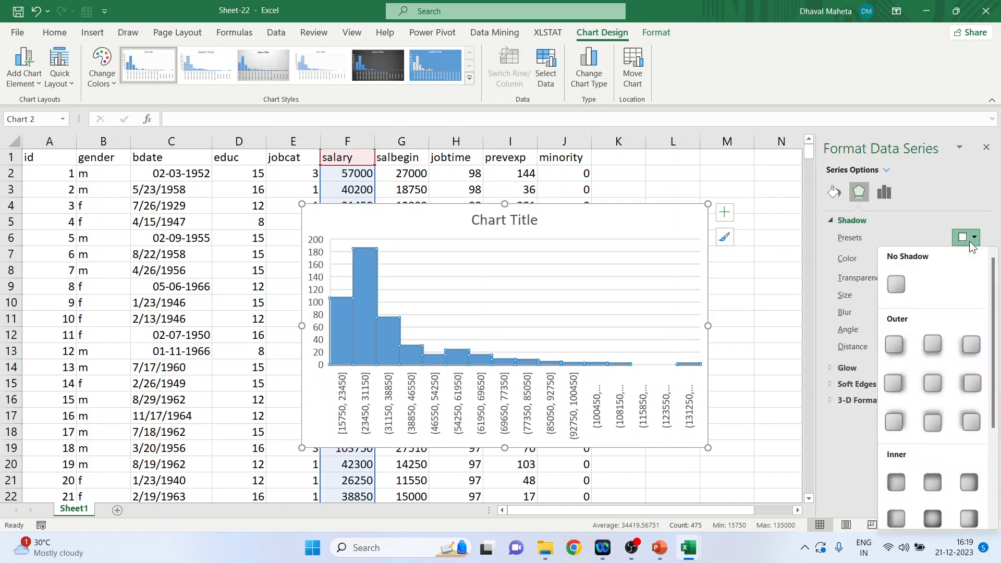
{"action": "left_click", "coordinate": [940, 348]}
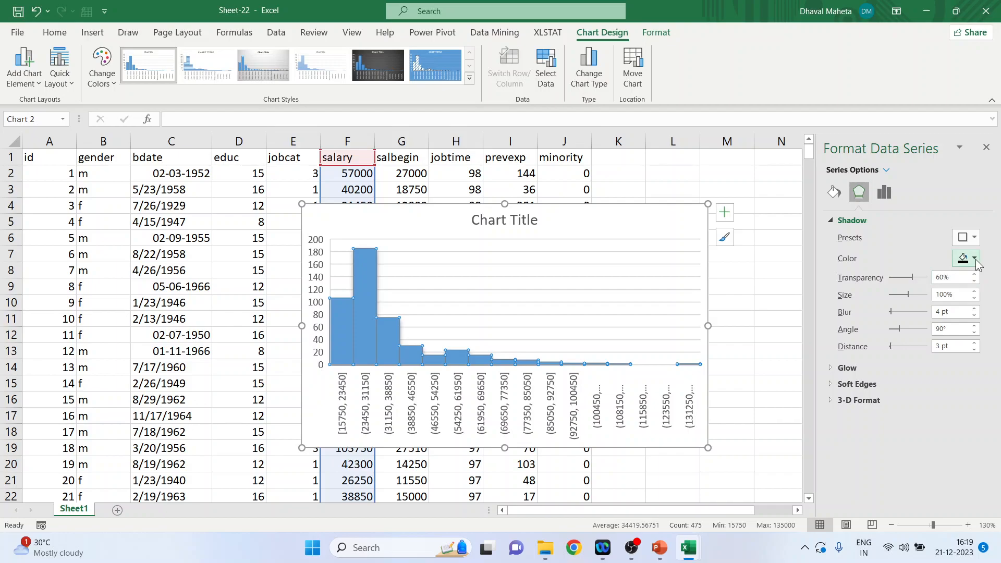
{"action": "left_click_drag", "start_coordinate": [915, 275], "coordinate": [903, 275]}
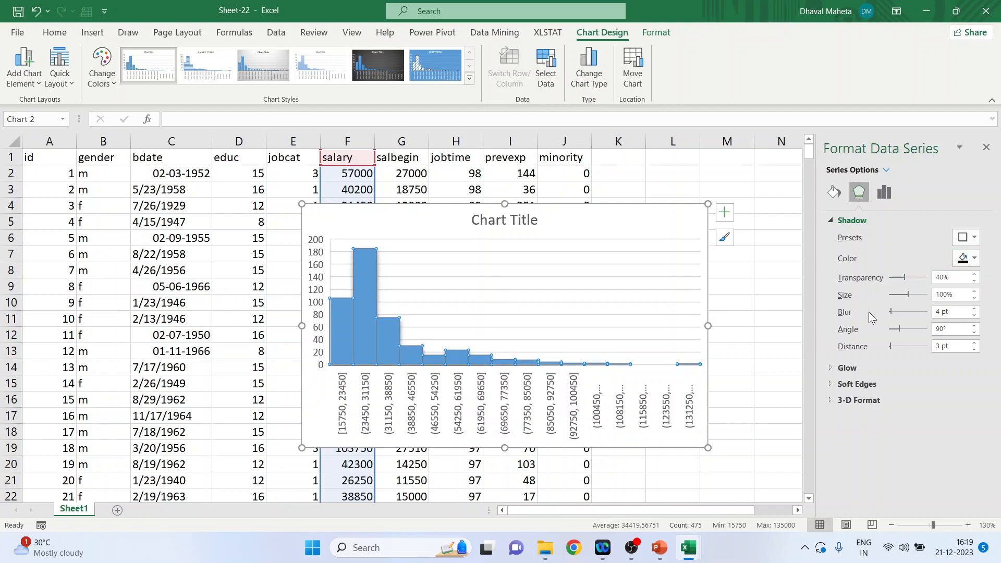
Step: Try an 18 pt yellow glow on the histogram bars, undo it and collapse the glow settings
{"action": "left_click", "coordinate": [832, 367]}
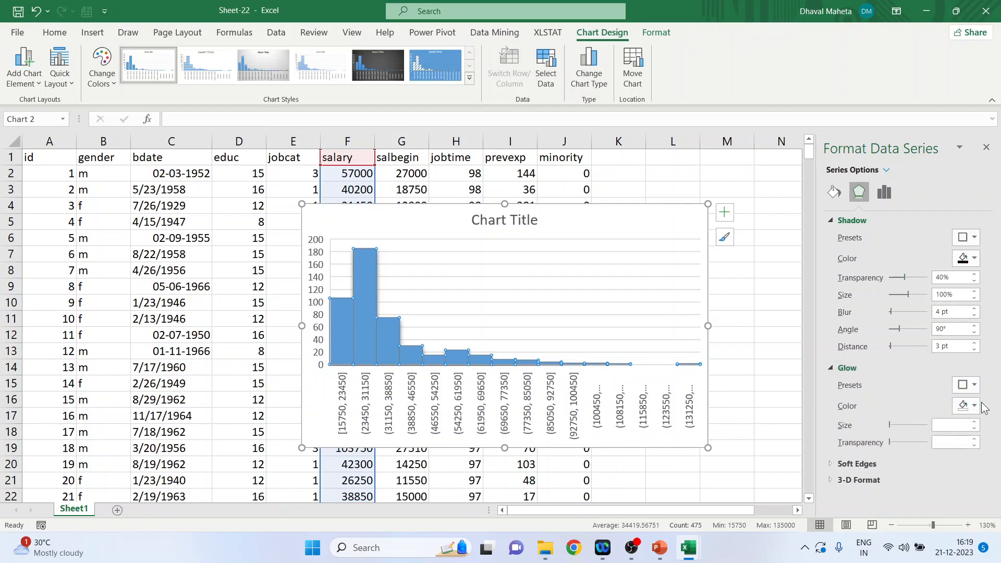
{"action": "left_click", "coordinate": [974, 386]}
{"action": "left_click", "coordinate": [907, 353]}
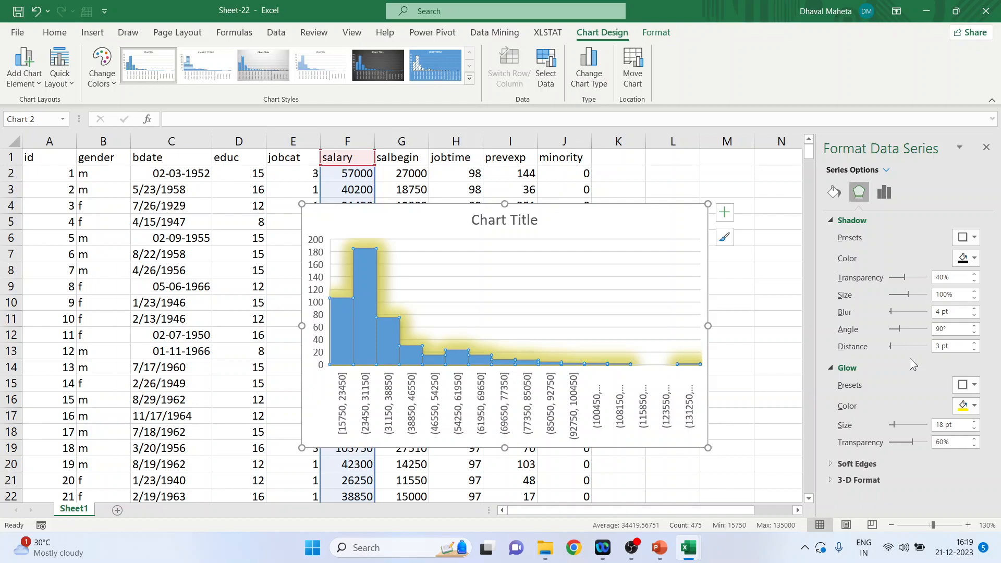
{"action": "key", "text": "ctrl+z"}
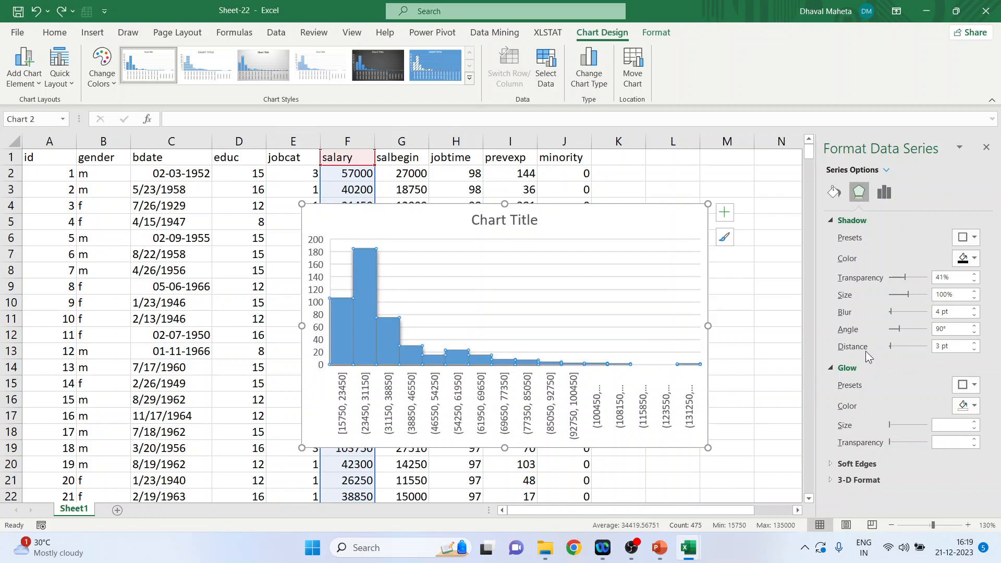
{"action": "left_click", "coordinate": [830, 367]}
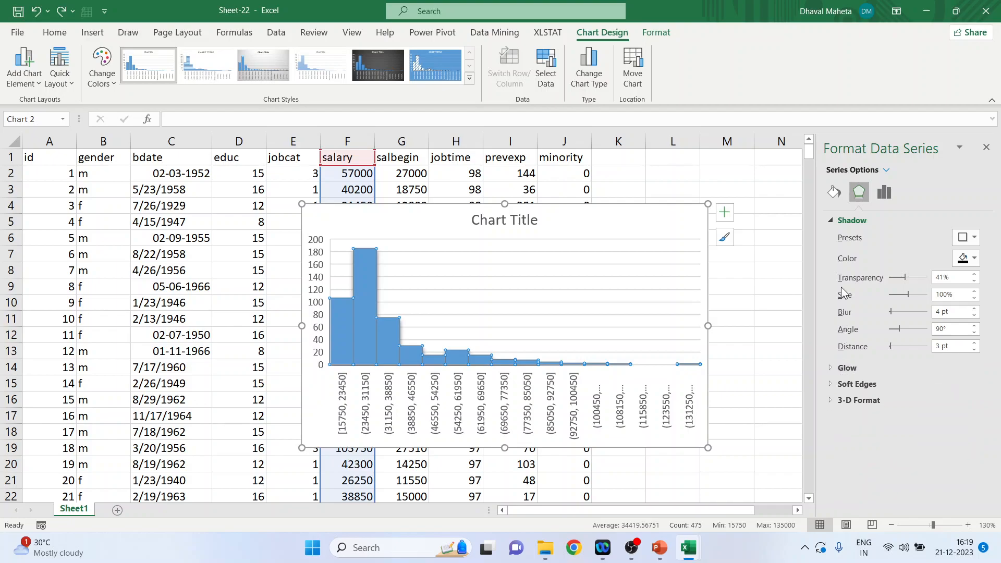
Step: Look at the bars' 3-D format and gap width settings and close the data series formatting
{"action": "left_click", "coordinate": [832, 222]}
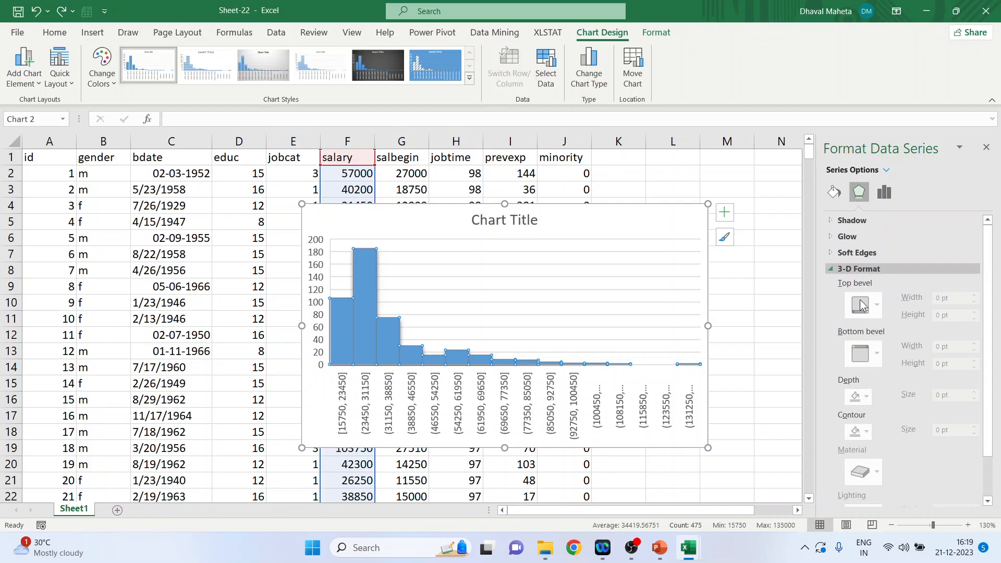
{"action": "left_click", "coordinate": [829, 270]}
{"action": "left_click", "coordinate": [889, 193]}
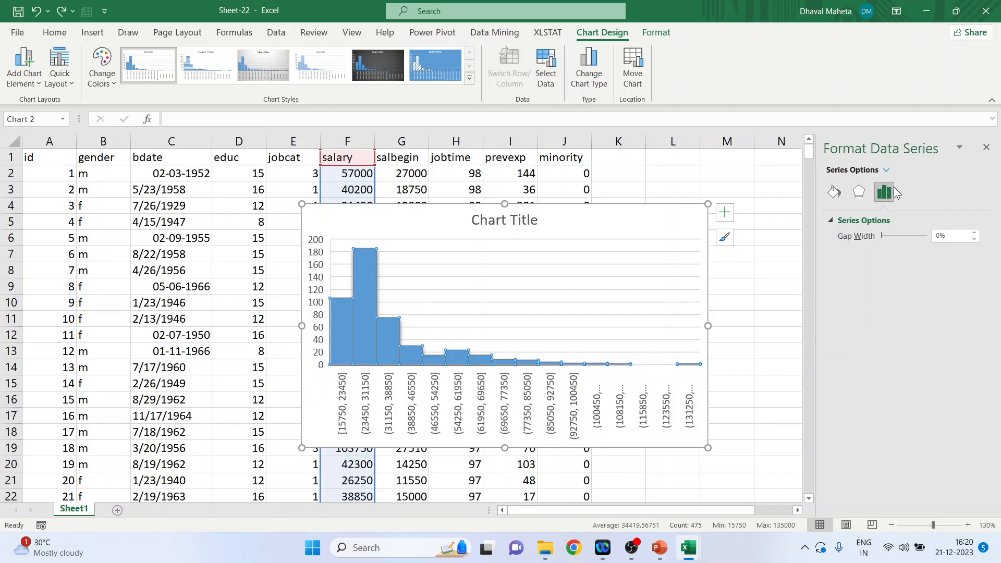
{"action": "left_click", "coordinate": [985, 147]}
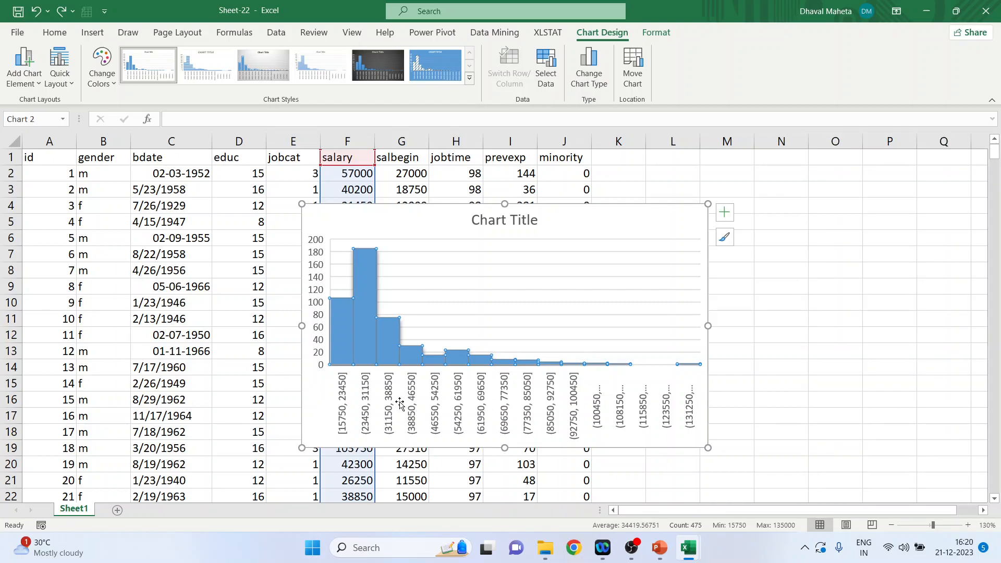
Step: Open the horizontal axis formatting and look through its fill and line settings
{"action": "double_click", "coordinate": [416, 406]}
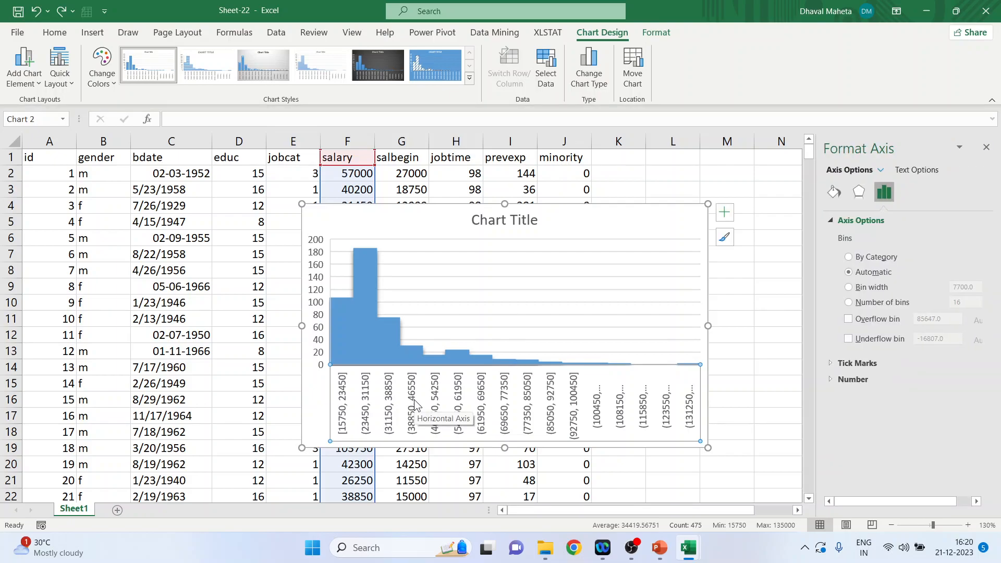
{"action": "left_click", "coordinate": [834, 193]}
{"action": "left_click", "coordinate": [832, 221]}
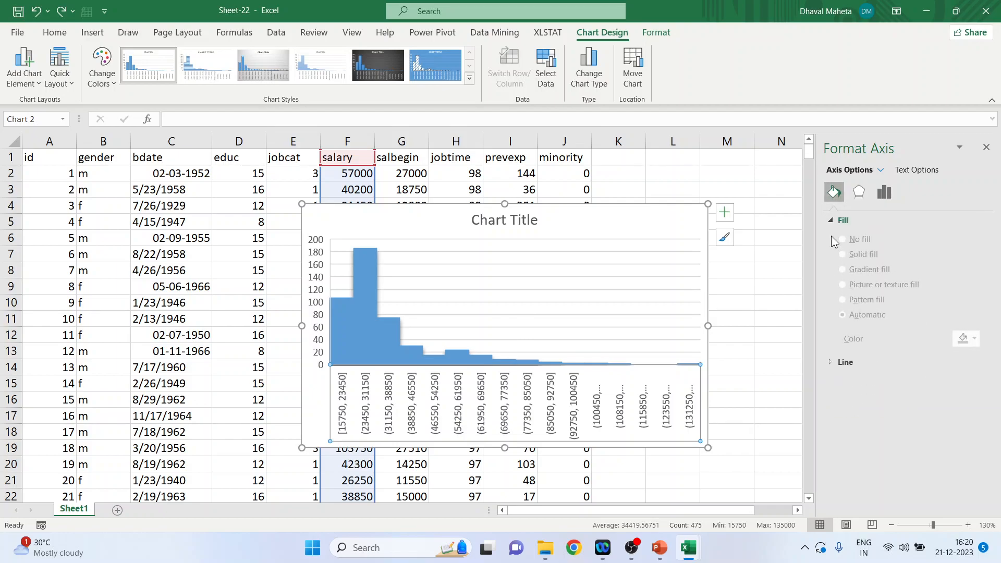
{"action": "left_click", "coordinate": [831, 219]}
{"action": "left_click", "coordinate": [830, 237]}
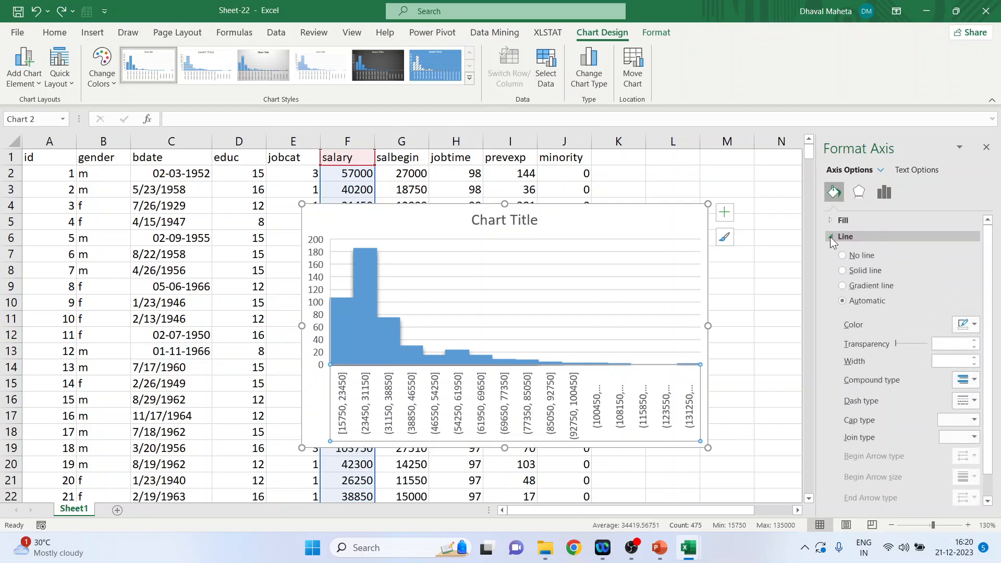
Step: Try a solid line on the horizontal axis, raising its width and lowering it again
{"action": "left_click", "coordinate": [842, 271]}
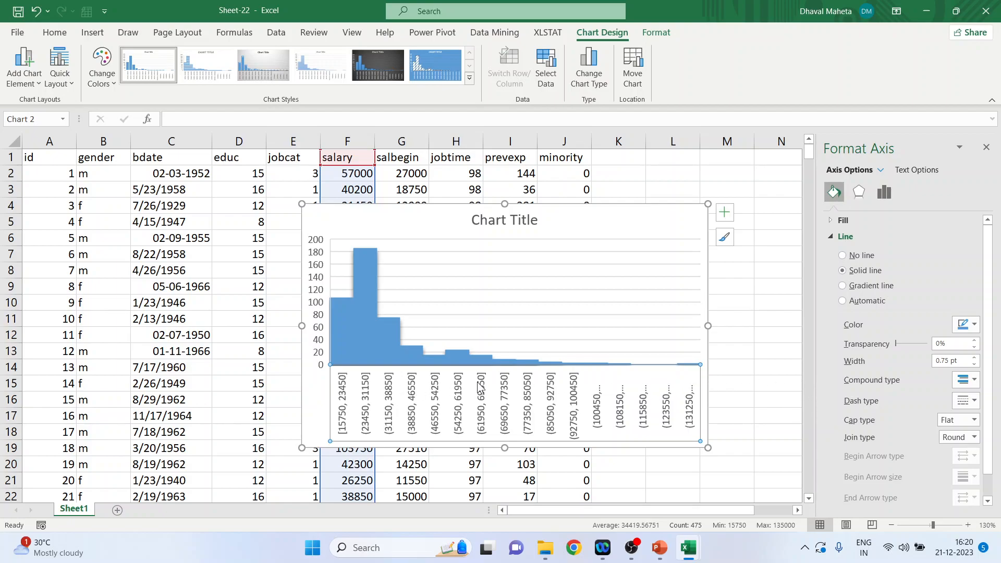
{"action": "left_click", "coordinate": [974, 358]}
{"action": "left_click", "coordinate": [974, 358]}
{"action": "left_click", "coordinate": [974, 358]}
{"action": "left_click", "coordinate": [974, 358]}
{"action": "left_click", "coordinate": [974, 358]}
{"action": "left_click", "coordinate": [974, 358]}
{"action": "left_click", "coordinate": [974, 358]}
{"action": "left_click", "coordinate": [975, 358]}
{"action": "left_click", "coordinate": [973, 364]}
{"action": "left_click", "coordinate": [973, 364]}
{"action": "left_click", "coordinate": [973, 364]}
{"action": "left_click", "coordinate": [973, 364]}
{"action": "left_click", "coordinate": [973, 364]}
{"action": "left_click", "coordinate": [973, 364]}
Step: Apply a gradient line to the horizontal axis, collapse the line settings and look at the axis effects
{"action": "left_click", "coordinate": [842, 287]}
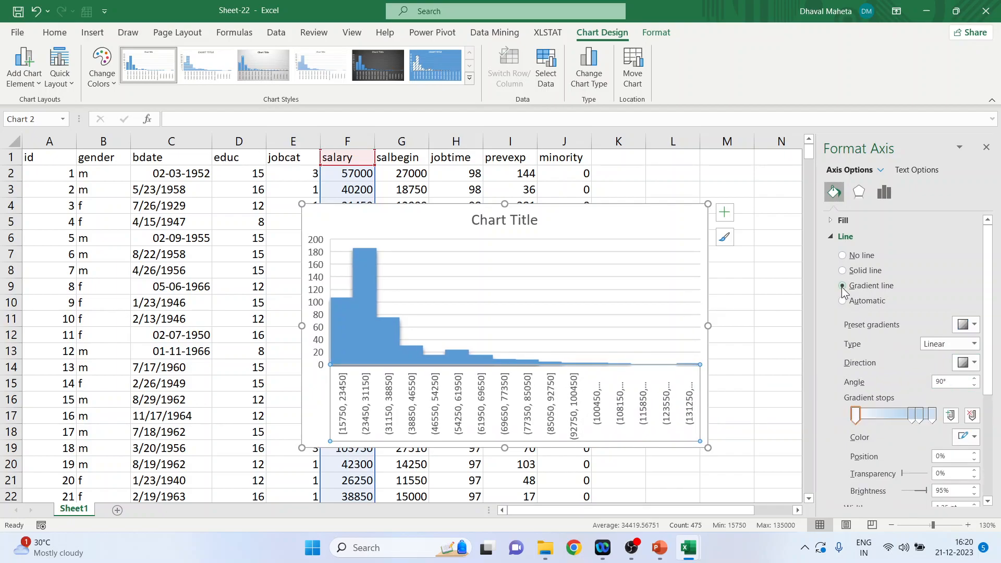
{"action": "left_click", "coordinate": [831, 237]}
{"action": "left_click", "coordinate": [857, 198]}
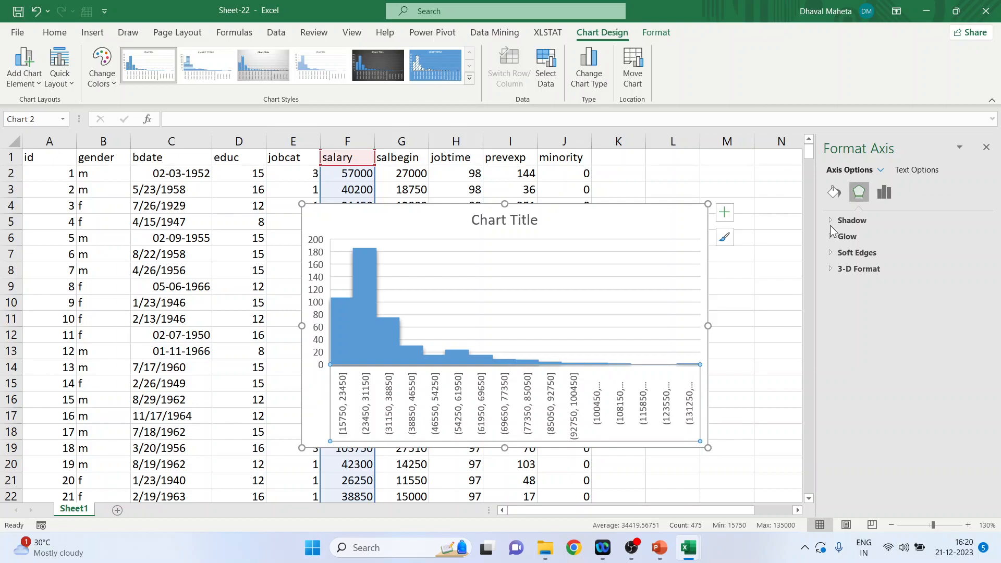
Step: Group the horizontal axis of the histogram by a bin width of 25000
{"action": "left_click", "coordinate": [884, 195]}
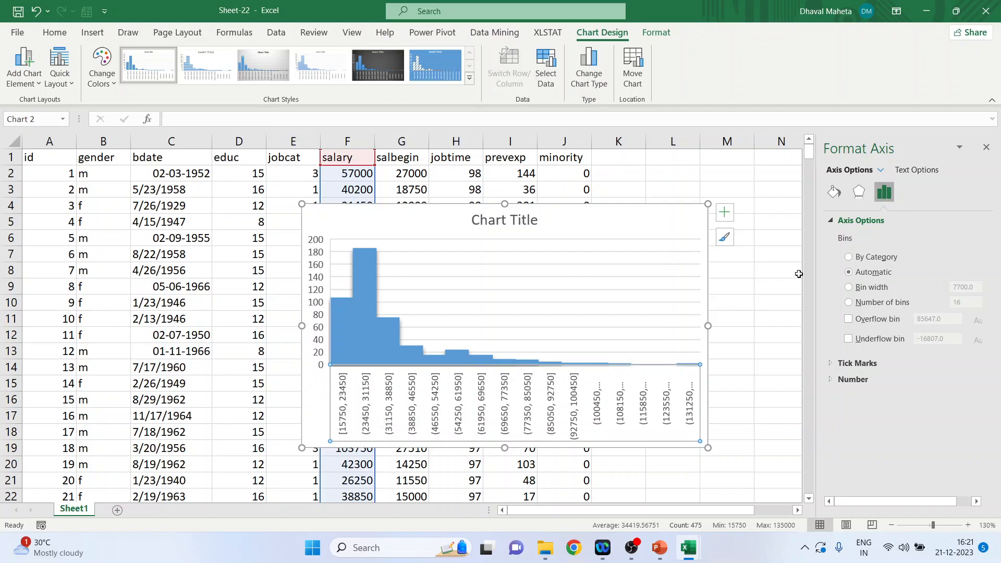
{"action": "left_click", "coordinate": [848, 288]}
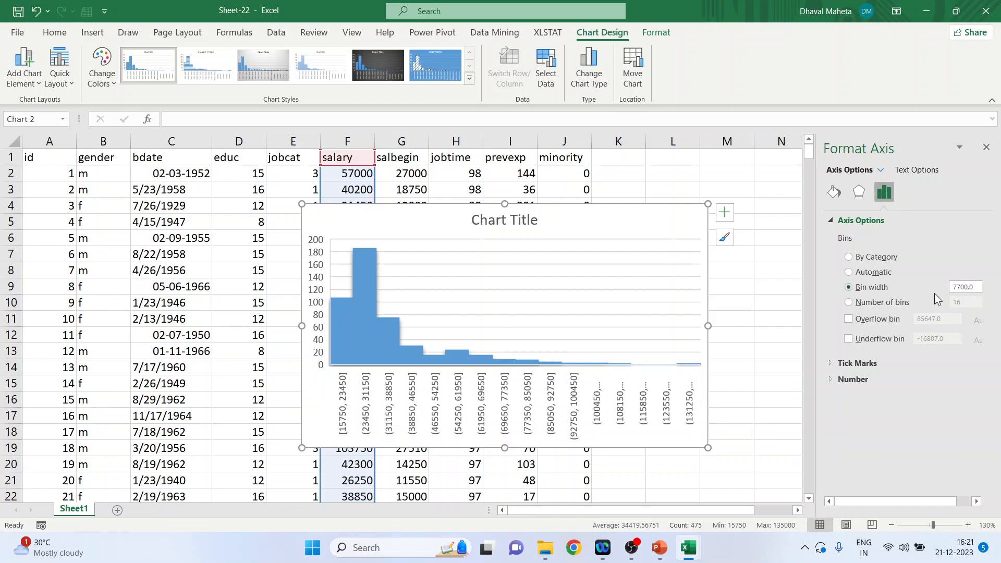
{"action": "left_click_drag", "start_coordinate": [980, 287], "coordinate": [952, 288]}
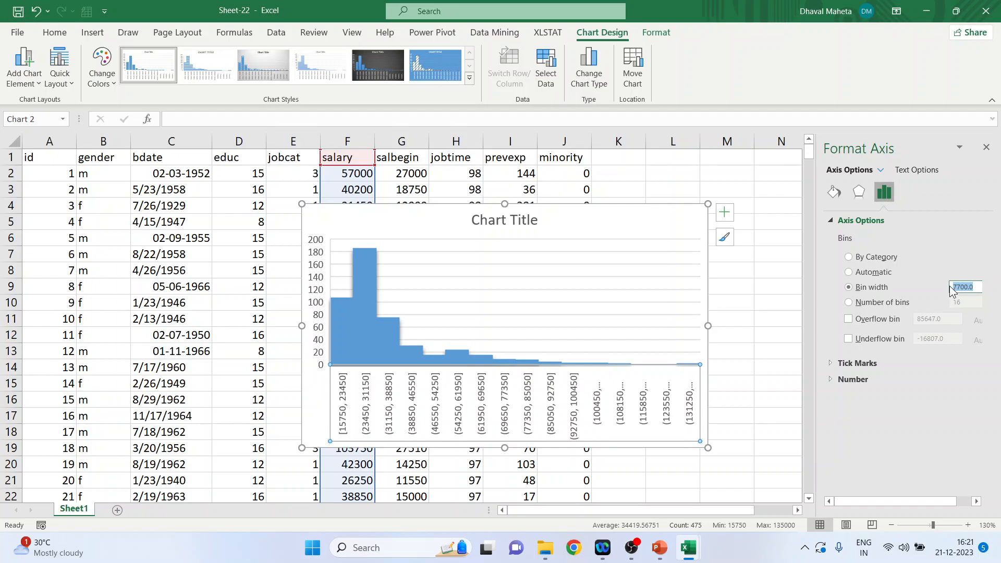
{"action": "type", "text": "25000"}
{"action": "key", "text": "Return"}
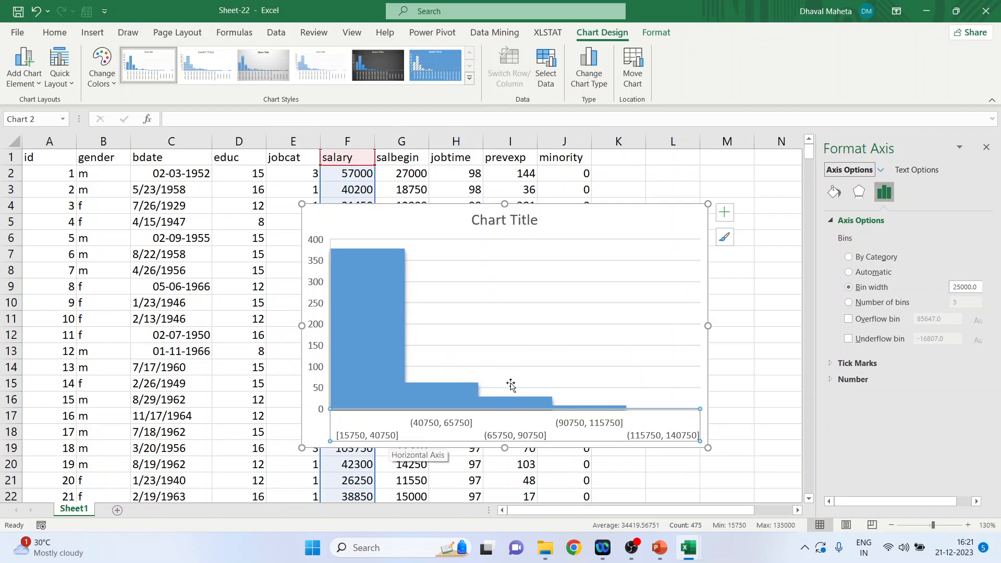
Step: Group the histogram by number of bins instead, trying four bins and then 3
{"action": "left_click", "coordinate": [849, 303]}
{"action": "left_click", "coordinate": [968, 302]}
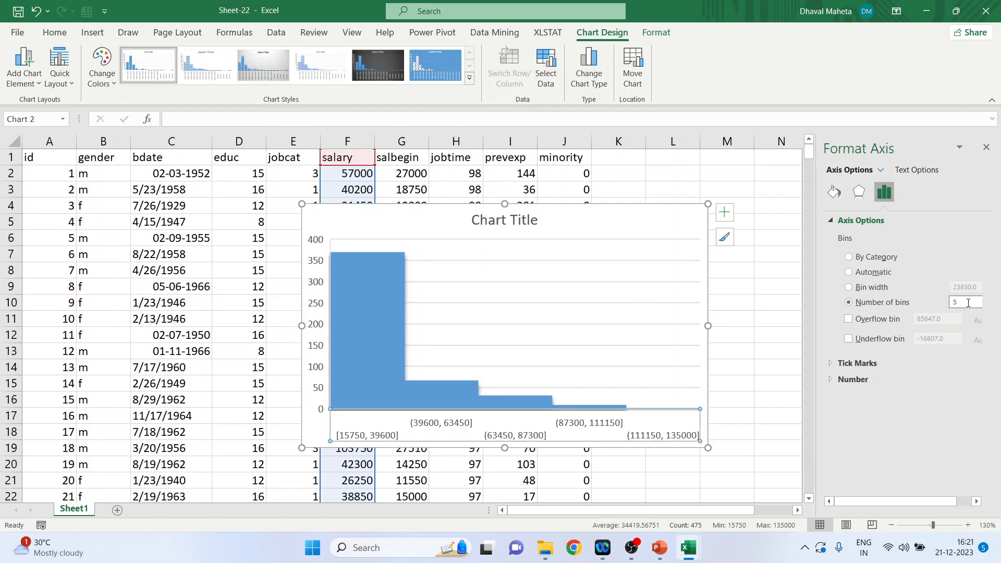
{"action": "key", "text": "Return"}
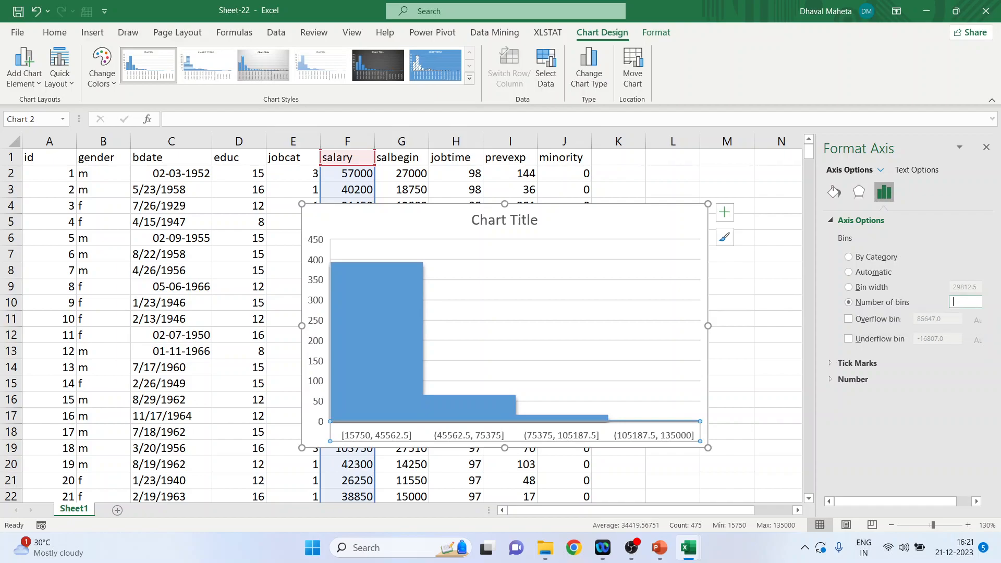
{"action": "type", "text": "3"}
{"action": "key", "text": "Return"}
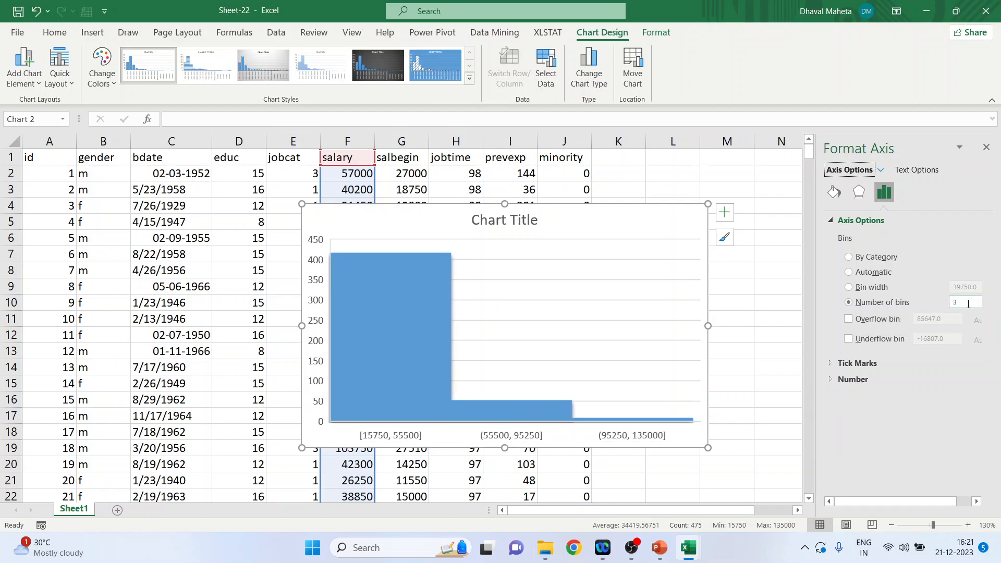
Step: Set the histogram's number of bins to 6 and collapse the axis options
{"action": "left_click", "coordinate": [968, 303]}
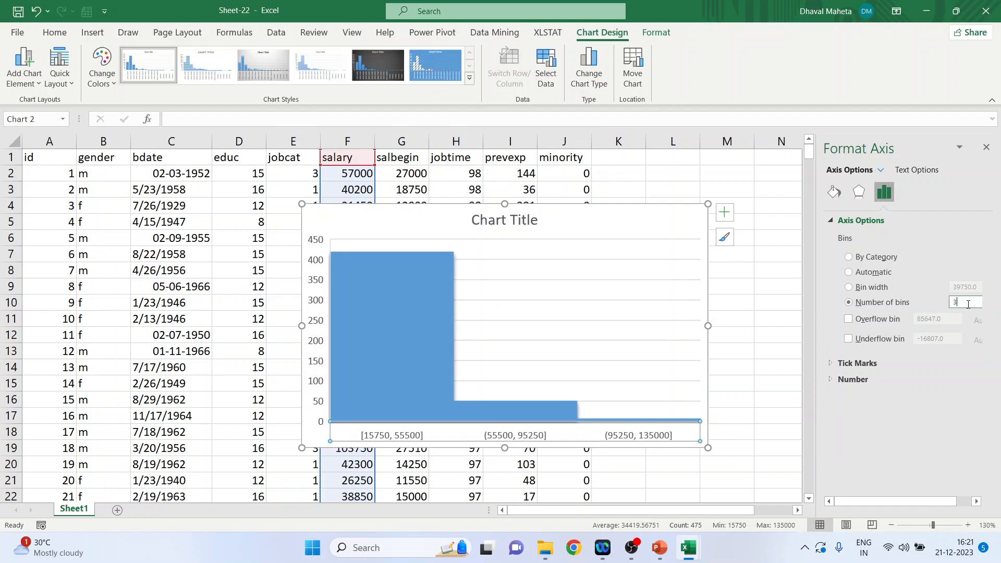
{"action": "type", "text": "6"}
{"action": "key", "text": "Return"}
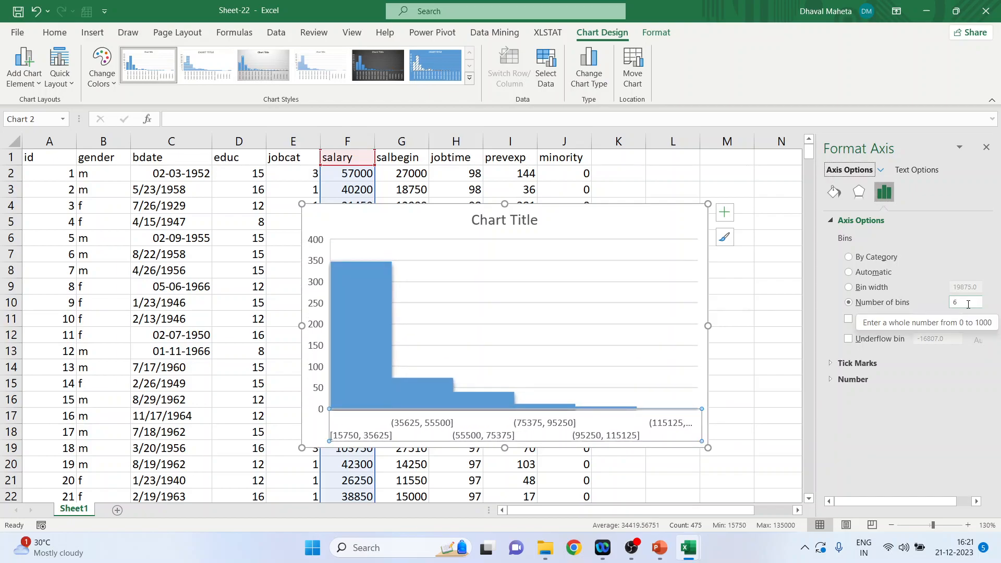
{"action": "left_click", "coordinate": [831, 220]}
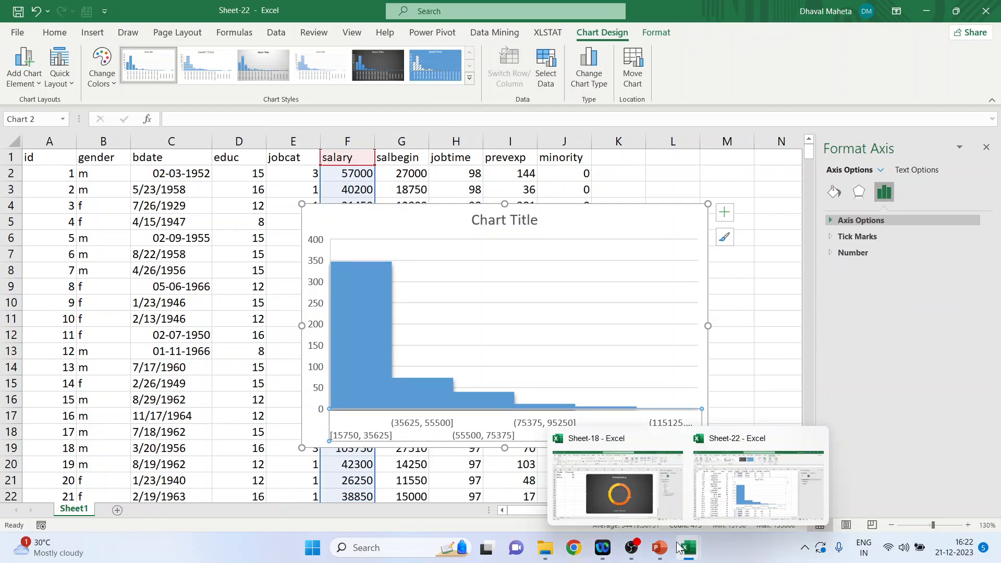
Step: Switch to the PowerPoint presentation and show its closing Thank you slide as a slide show
{"action": "mouse_move", "coordinate": [663, 550]}
{"action": "left_click", "coordinate": [602, 503]}
{"action": "key", "text": "Page_Down"}
{"action": "left_click", "coordinate": [859, 525]}
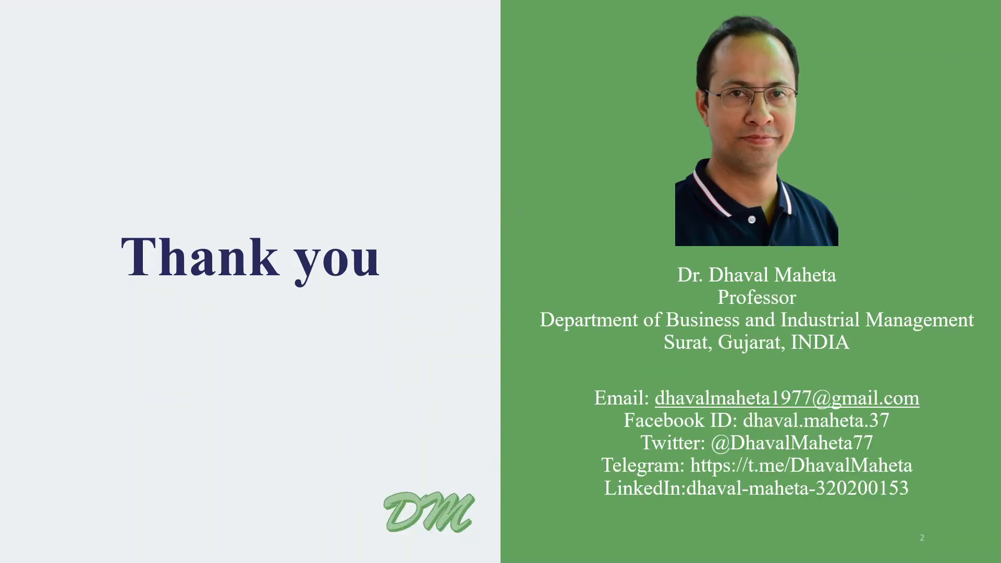